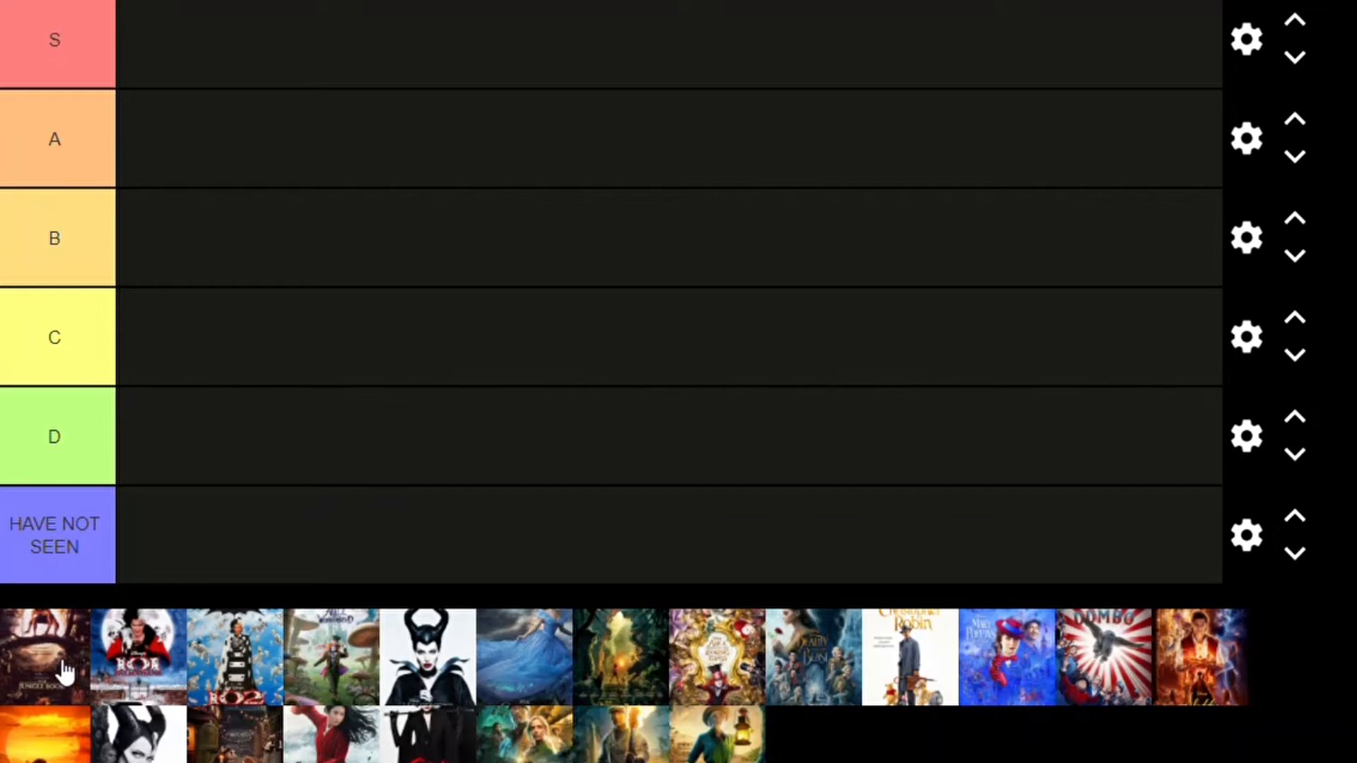
# - Rank the first three posters: The Jungle Book in HAVE NOT SEEN, 101 Dalmatians in tier B and 102 Dalmatians in tier C
pyautogui.moveTo(63, 668); pyautogui.dragTo(197, 551)
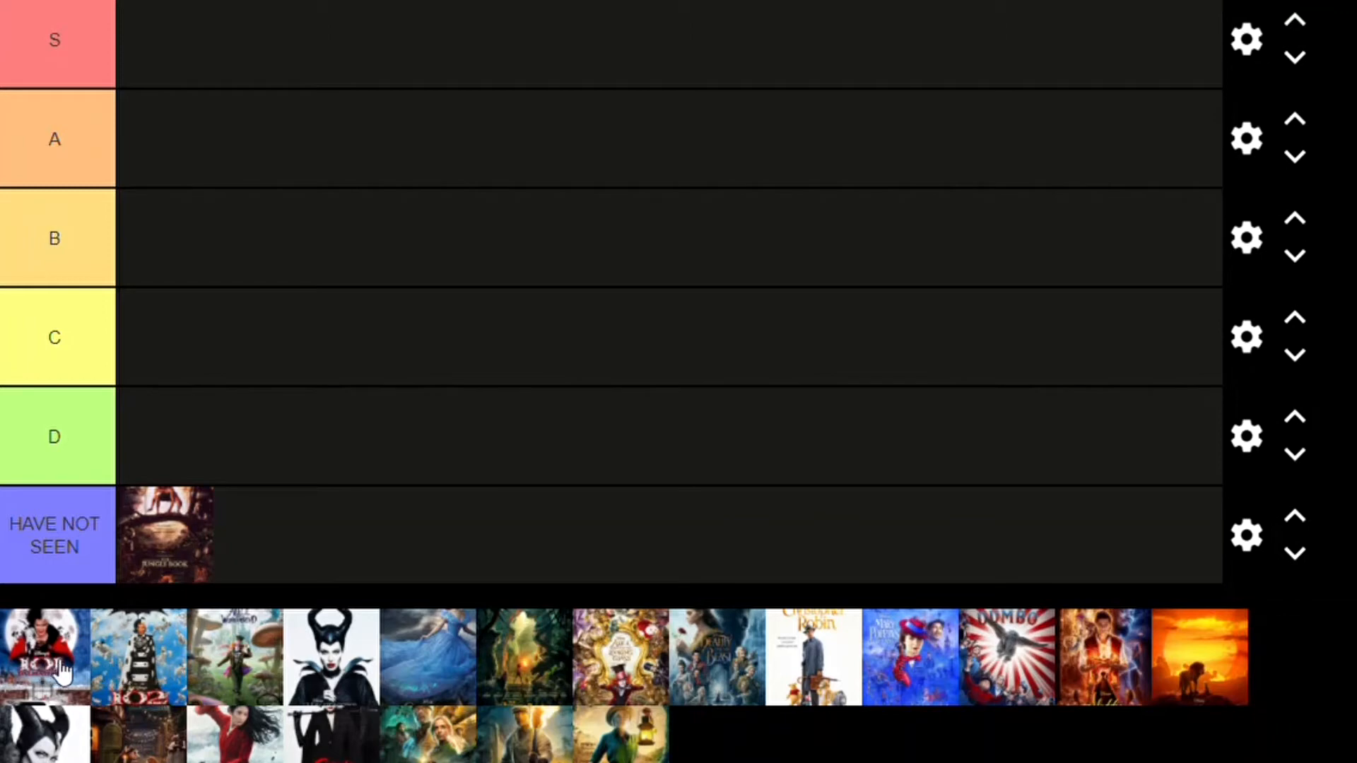
pyautogui.moveTo(62, 671); pyautogui.dragTo(187, 237)
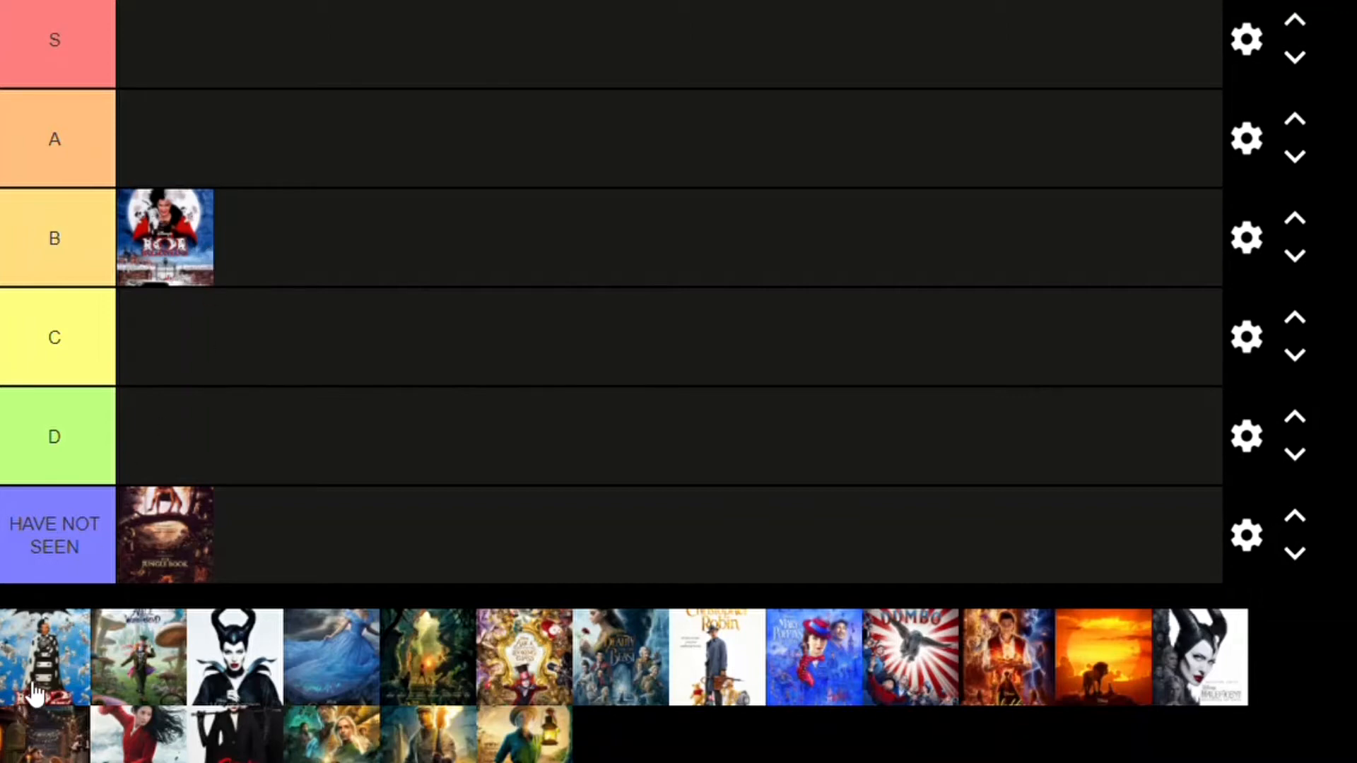
pyautogui.moveTo(34, 693); pyautogui.dragTo(215, 337)
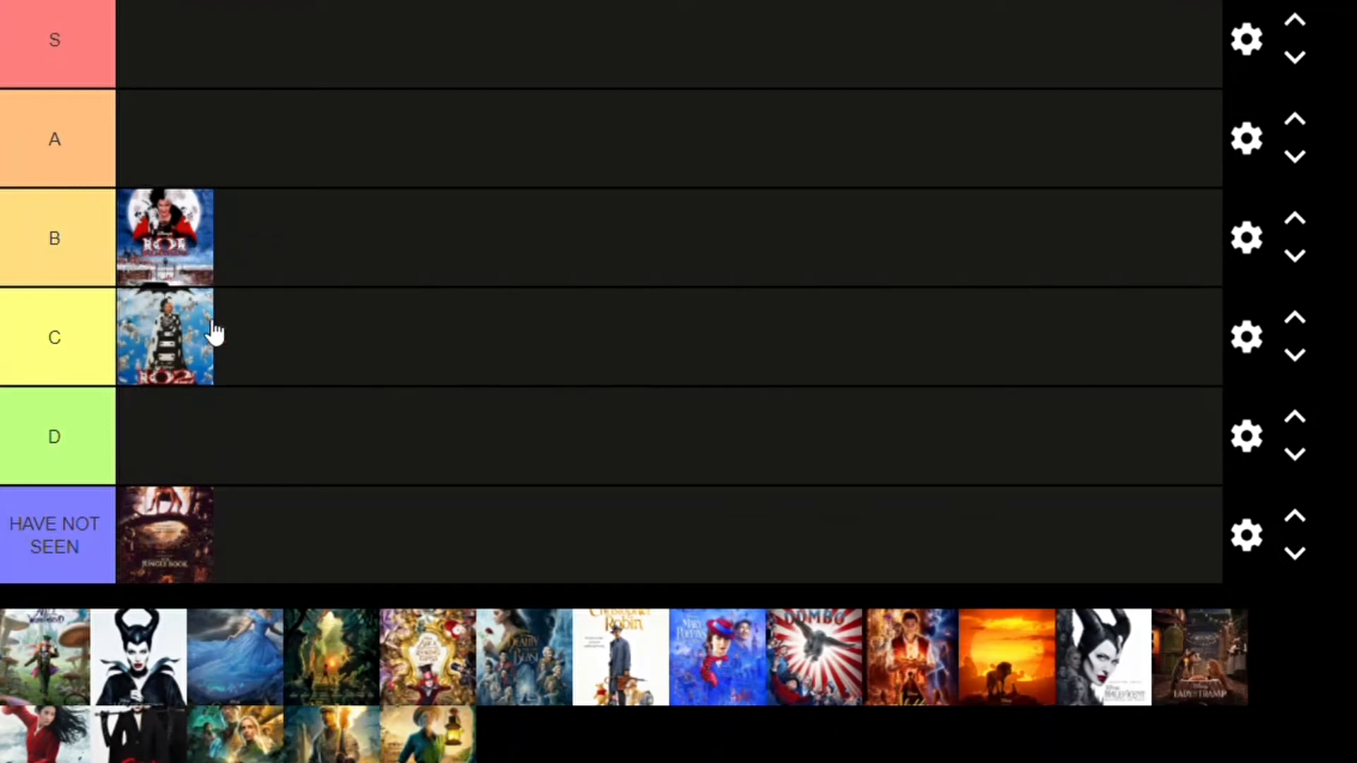
# - Place Alice in Wonderland and Cinderella in HAVE NOT SEEN, and the first Maleficent poster in tier A
pyautogui.scroll(2, 486, 455)
pyautogui.scroll(-2, 488, 460)
pyautogui.moveTo(71, 678); pyautogui.dragTo(265, 558)
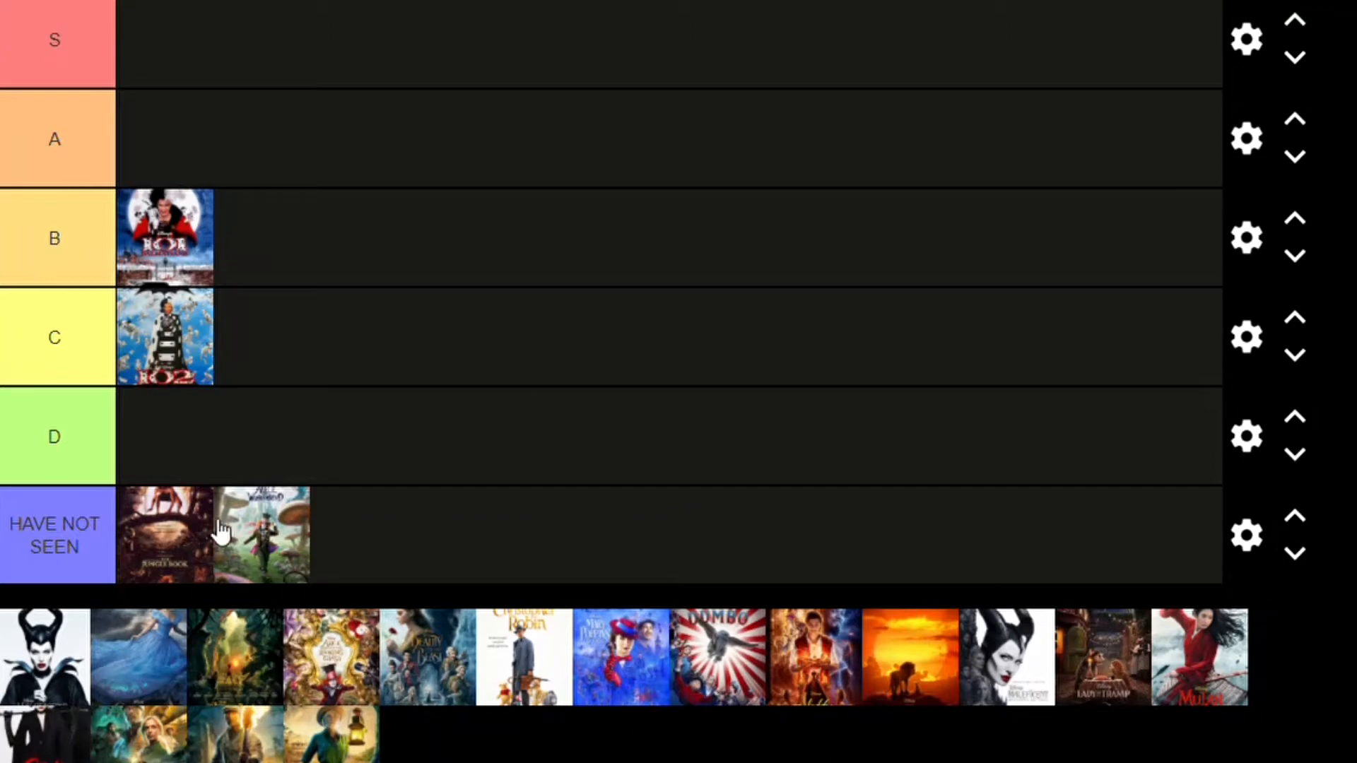
pyautogui.moveTo(28, 699); pyautogui.dragTo(167, 161)
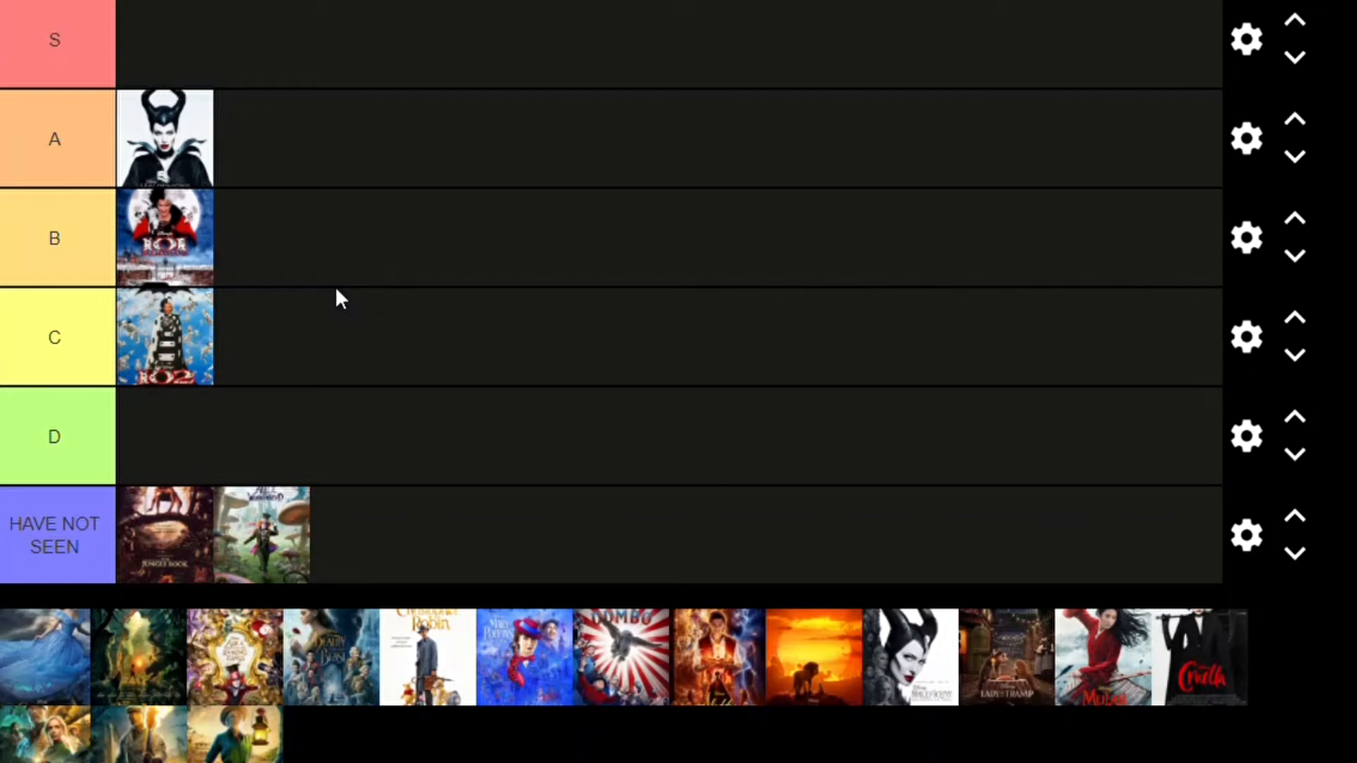
pyautogui.moveTo(53, 661); pyautogui.dragTo(418, 553)
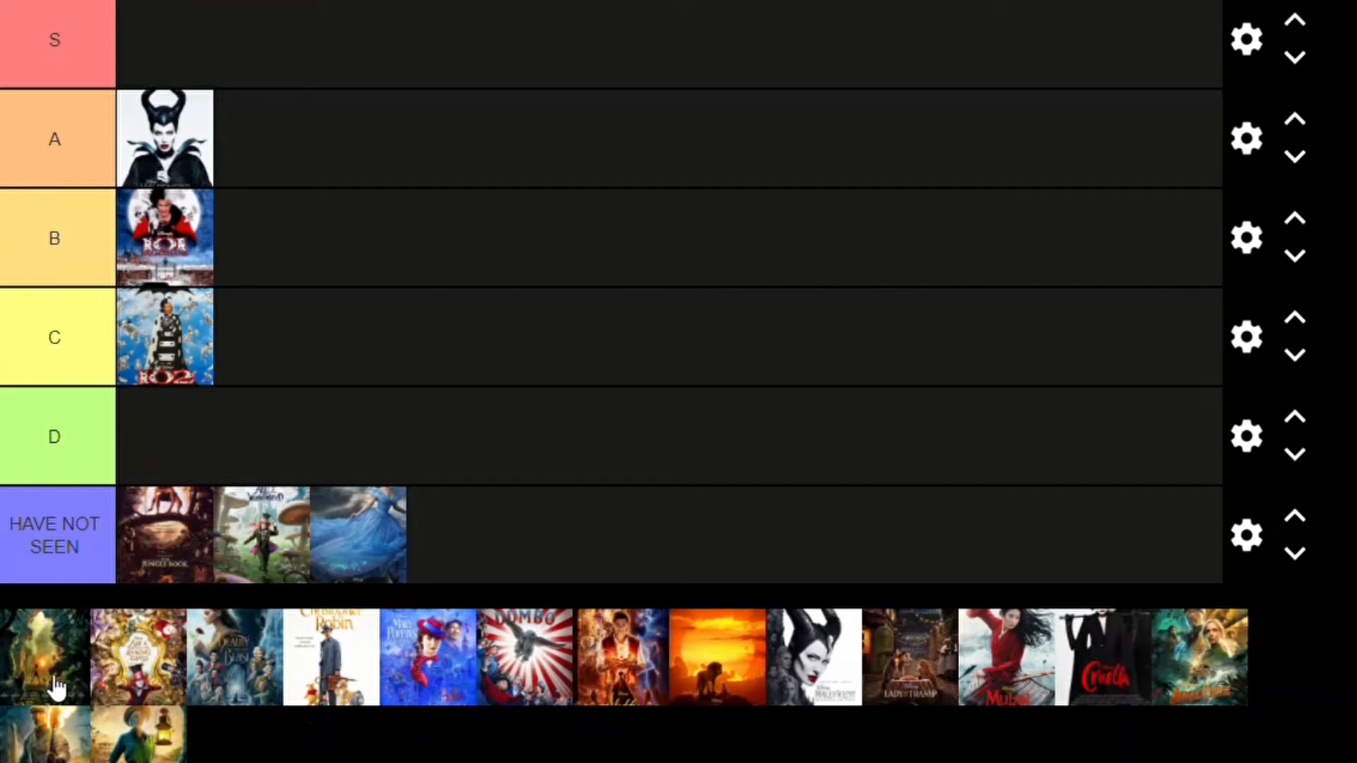
# - Place the green Jungle Book poster in tier S, Alice Through the Looking Glass in HAVE NOT SEEN and Beauty and the Beast in tier B
pyautogui.moveTo(51, 689); pyautogui.dragTo(212, 53)
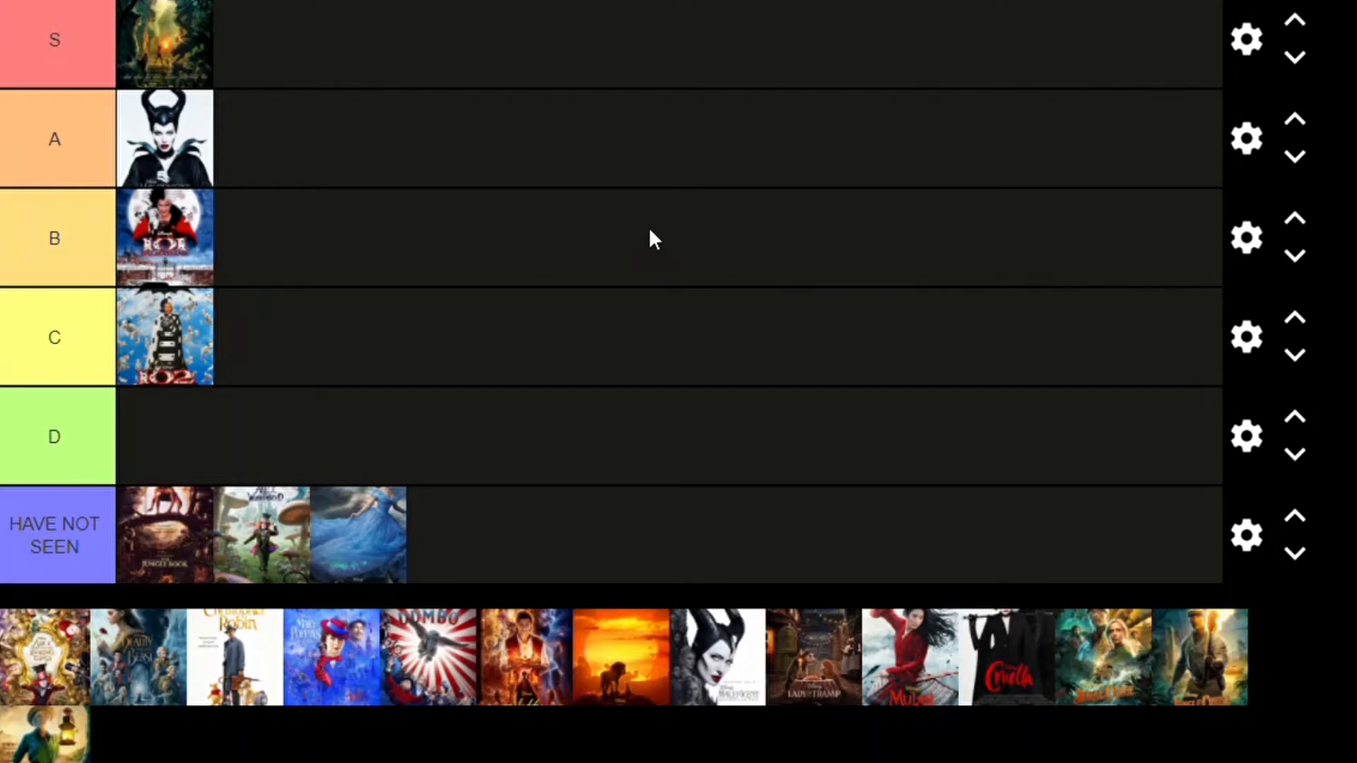
pyautogui.moveTo(56, 657); pyautogui.dragTo(615, 509)
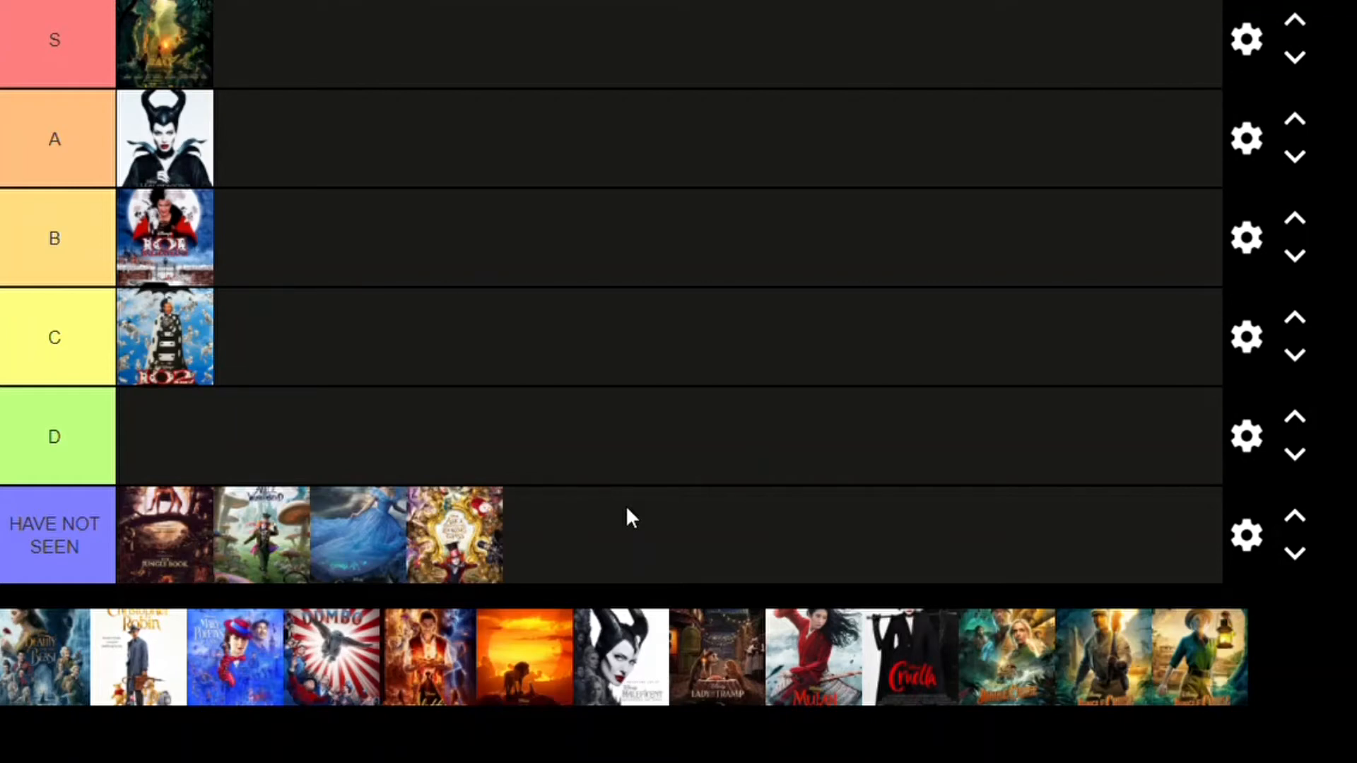
pyautogui.moveTo(45, 657); pyautogui.dragTo(326, 248)
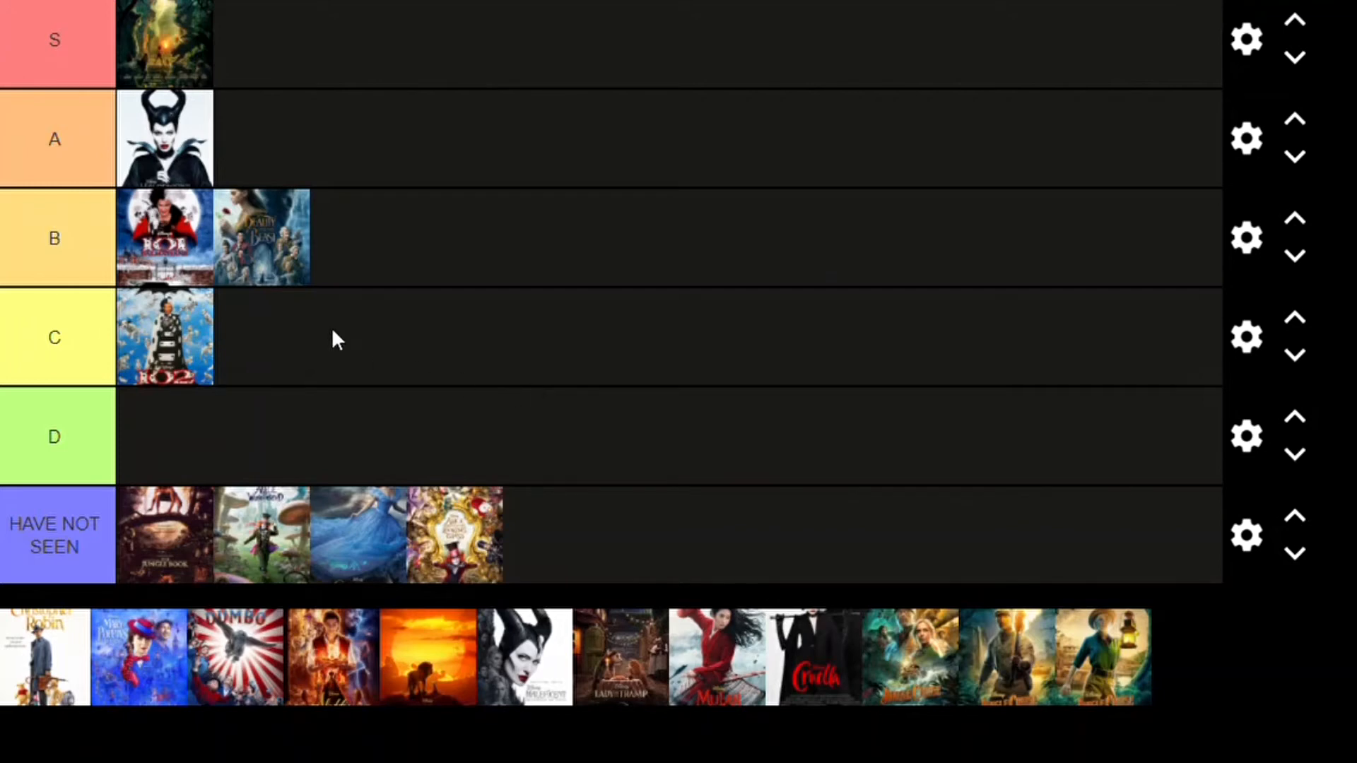
pyautogui.moveTo(273, 258); pyautogui.dragTo(309, 258)
# - Place Christopher Robin in tier A, Mary Poppins Returns in tier S and Dumbo in HAVE NOT SEEN
pyautogui.moveTo(31, 678); pyautogui.dragTo(325, 112)
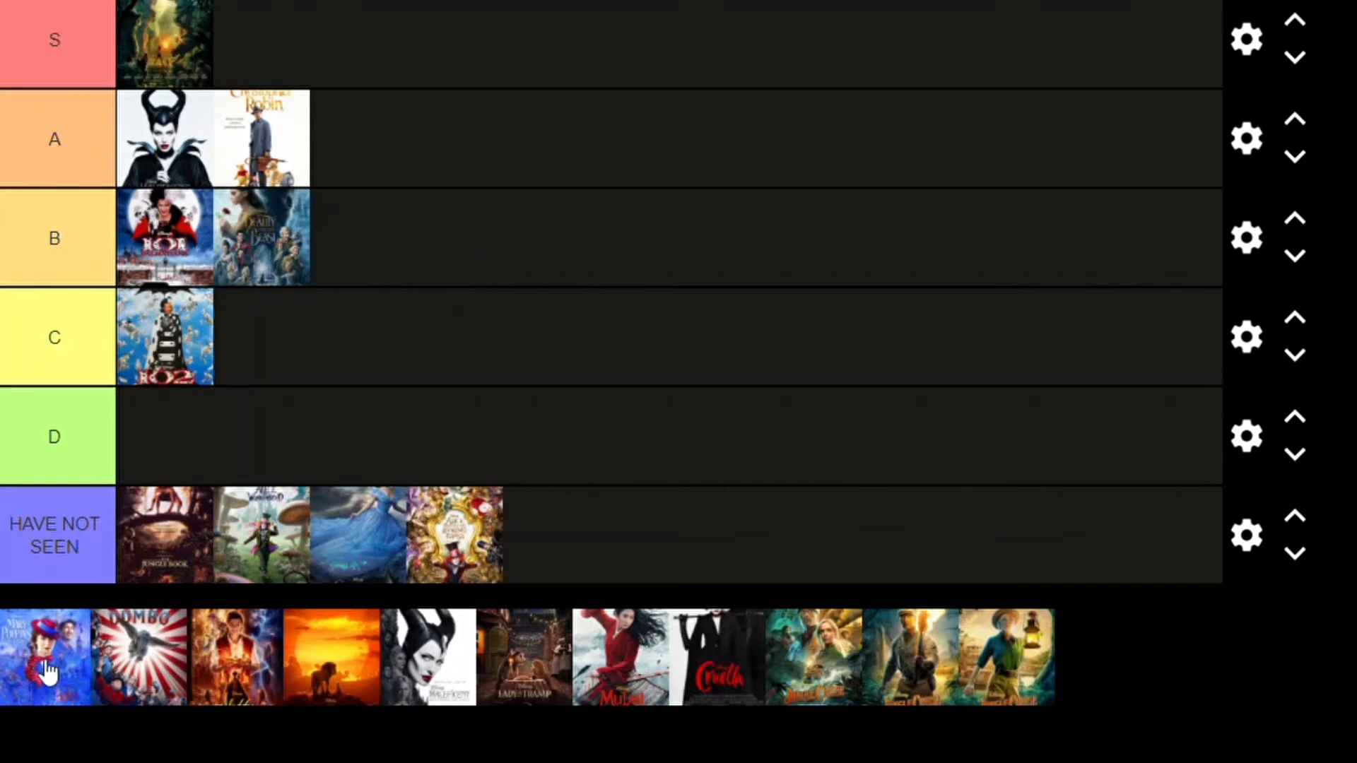
pyautogui.moveTo(47, 671); pyautogui.dragTo(261, 44)
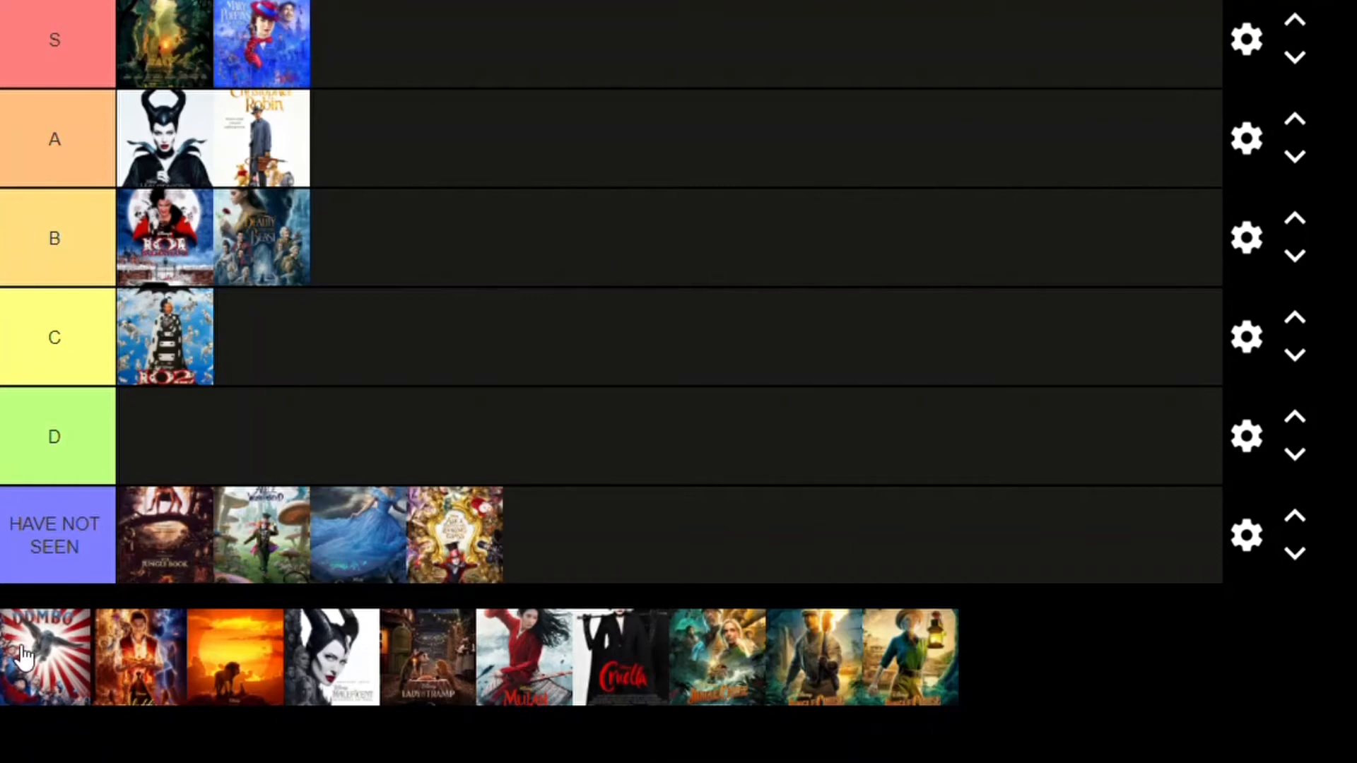
pyautogui.moveTo(43, 656); pyautogui.dragTo(607, 537)
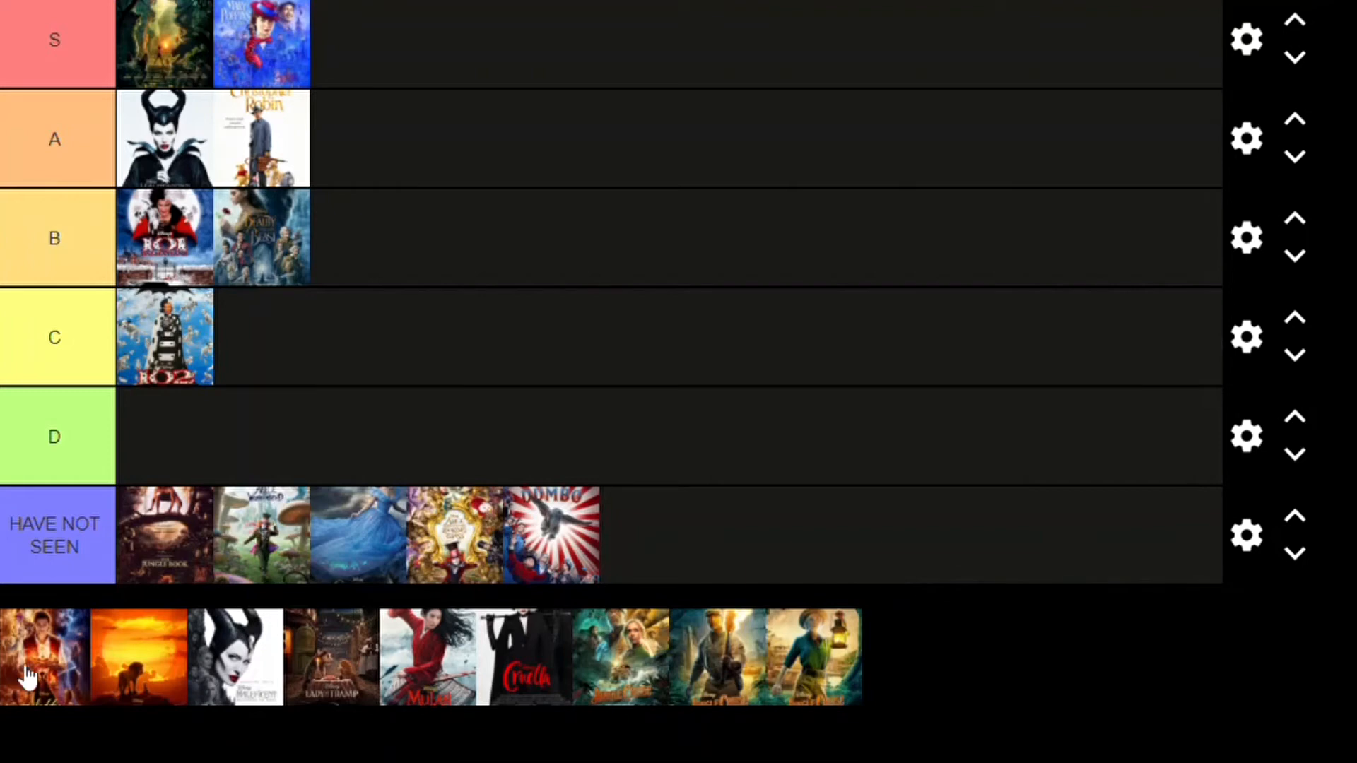
# - Add Aladdin to tier S and move it to first place, ahead of The Jungle Book
pyautogui.moveTo(24, 672); pyautogui.dragTo(450, 79)
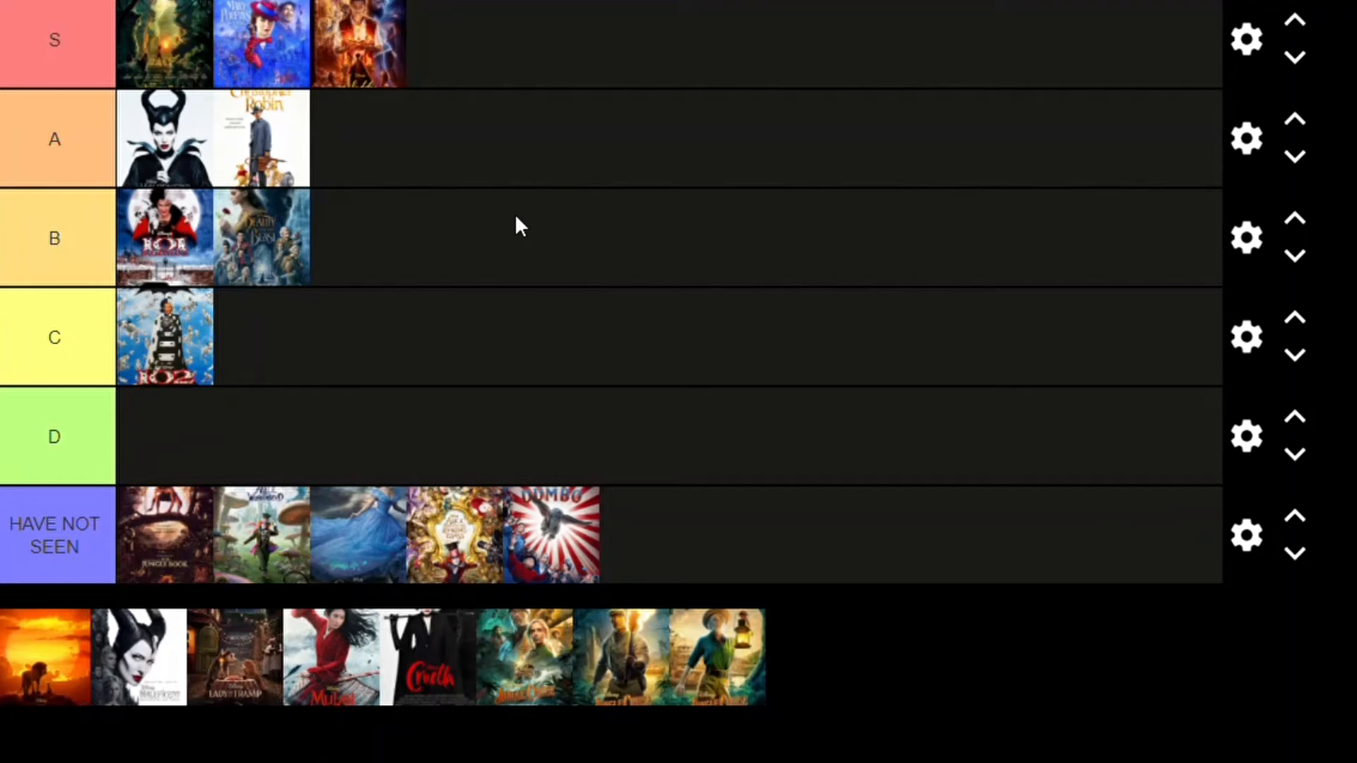
pyautogui.moveTo(361, 45); pyautogui.dragTo(163, 48)
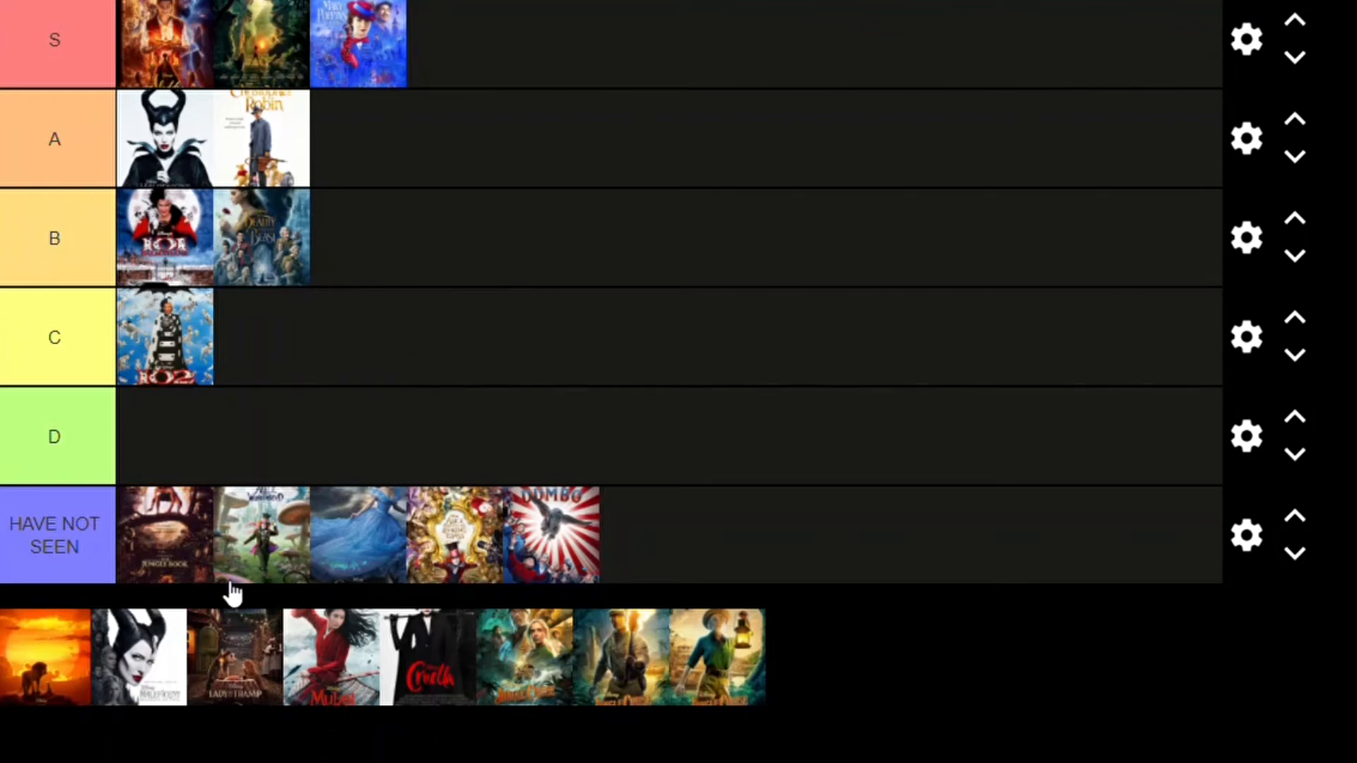
# - Add The Lion King, the second Maleficent poster and Lady and the Tramp to the end of tier A, in that order
pyautogui.moveTo(49, 660); pyautogui.dragTo(396, 149)
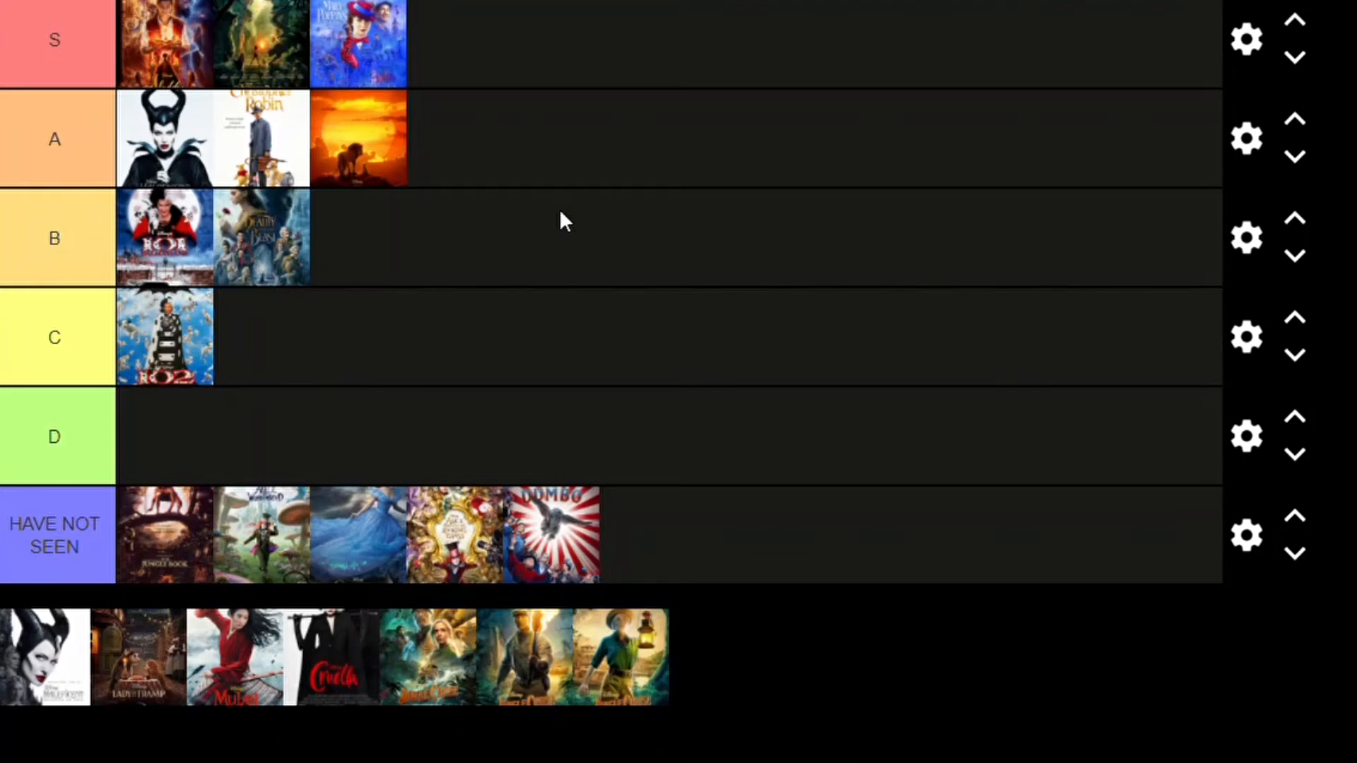
pyautogui.moveTo(78, 650); pyautogui.dragTo(513, 168)
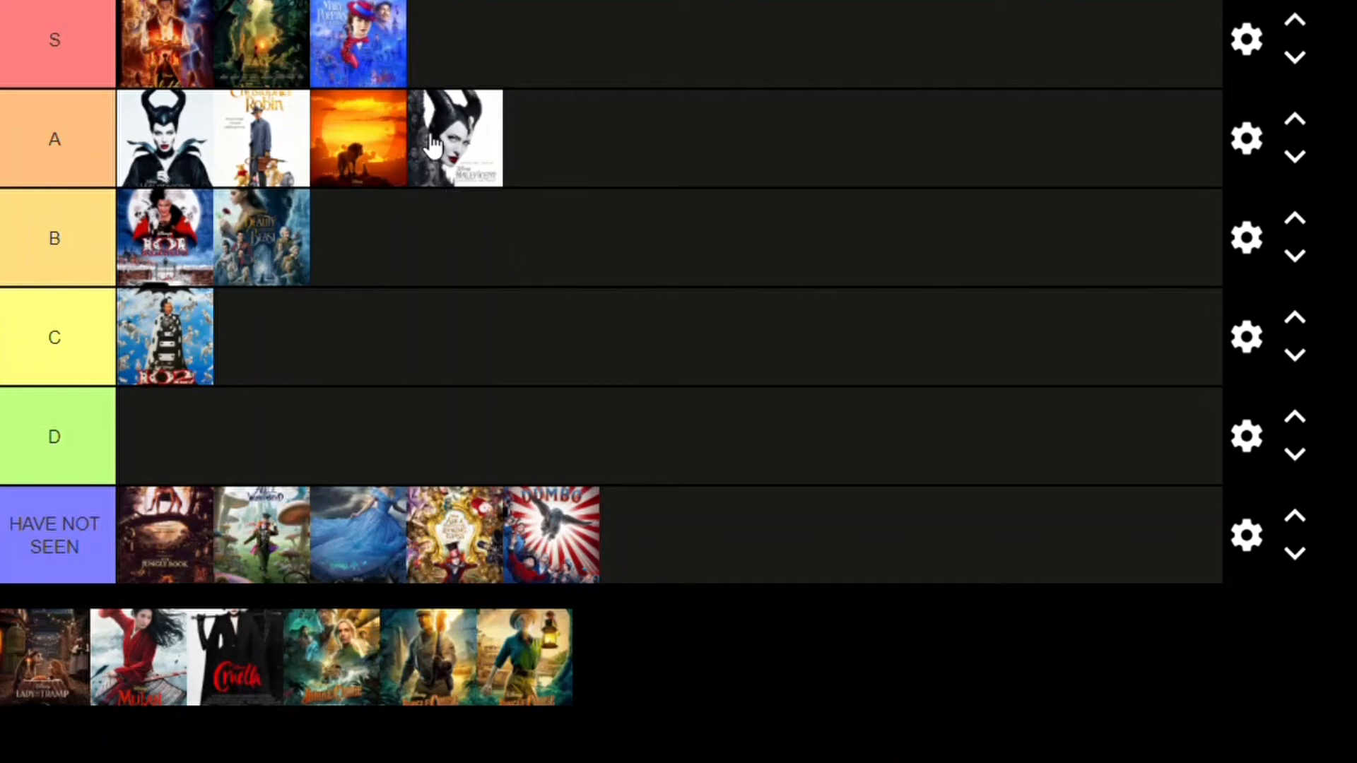
pyautogui.moveTo(450, 190); pyautogui.dragTo(460, 138)
pyautogui.moveTo(252, 206); pyautogui.dragTo(164, 237)
pyautogui.moveTo(64, 689); pyautogui.dragTo(583, 150)
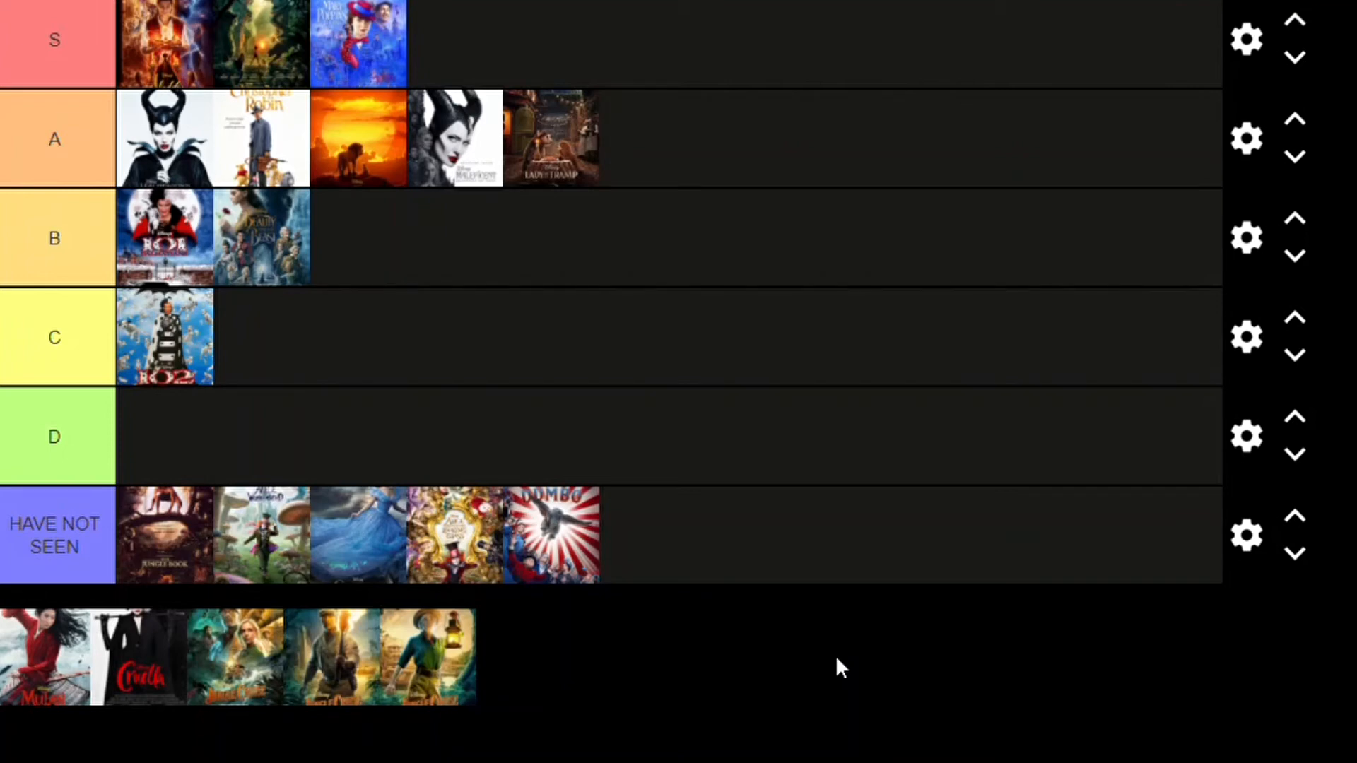
# - Place Mulan in tier C and move Beauty and the Beast from tier B to the end of tier C
pyautogui.moveTo(72, 664); pyautogui.dragTo(493, 320)
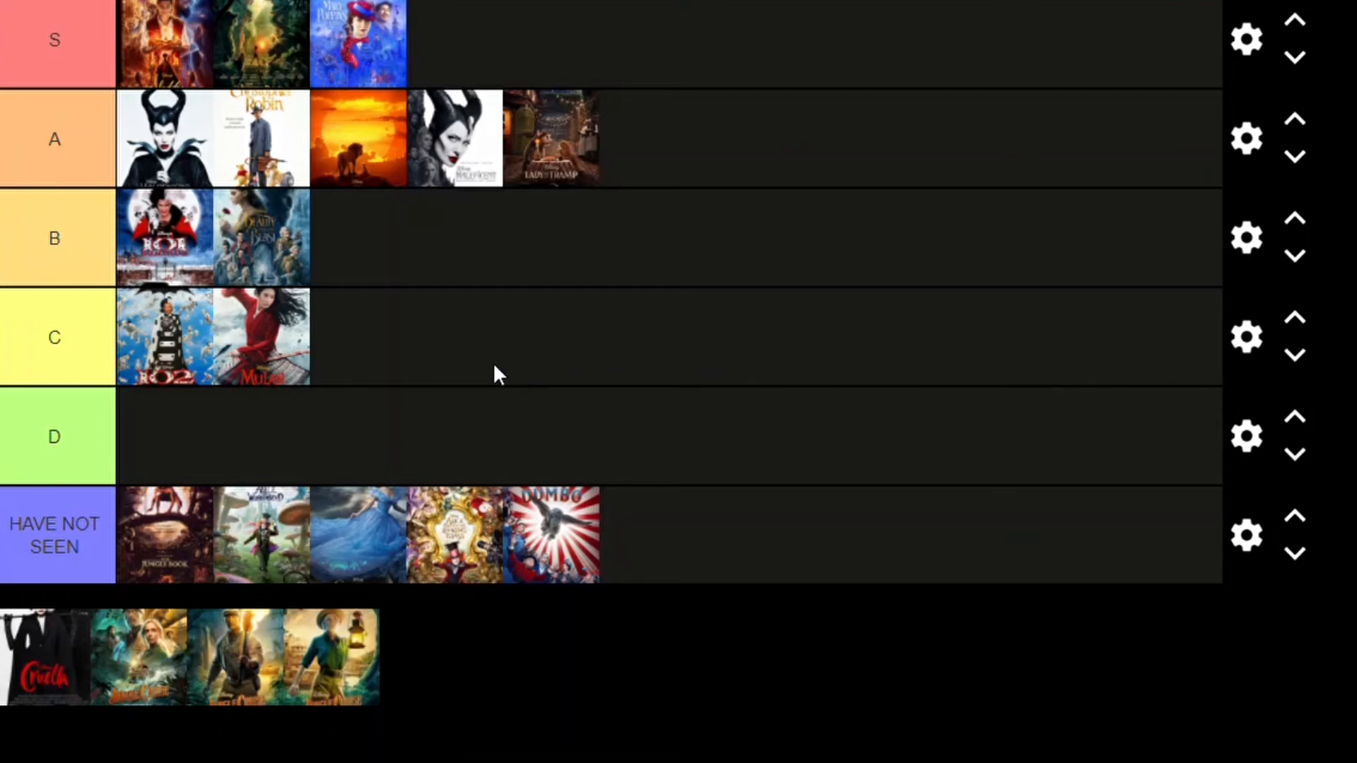
pyautogui.moveTo(297, 282); pyautogui.dragTo(406, 375)
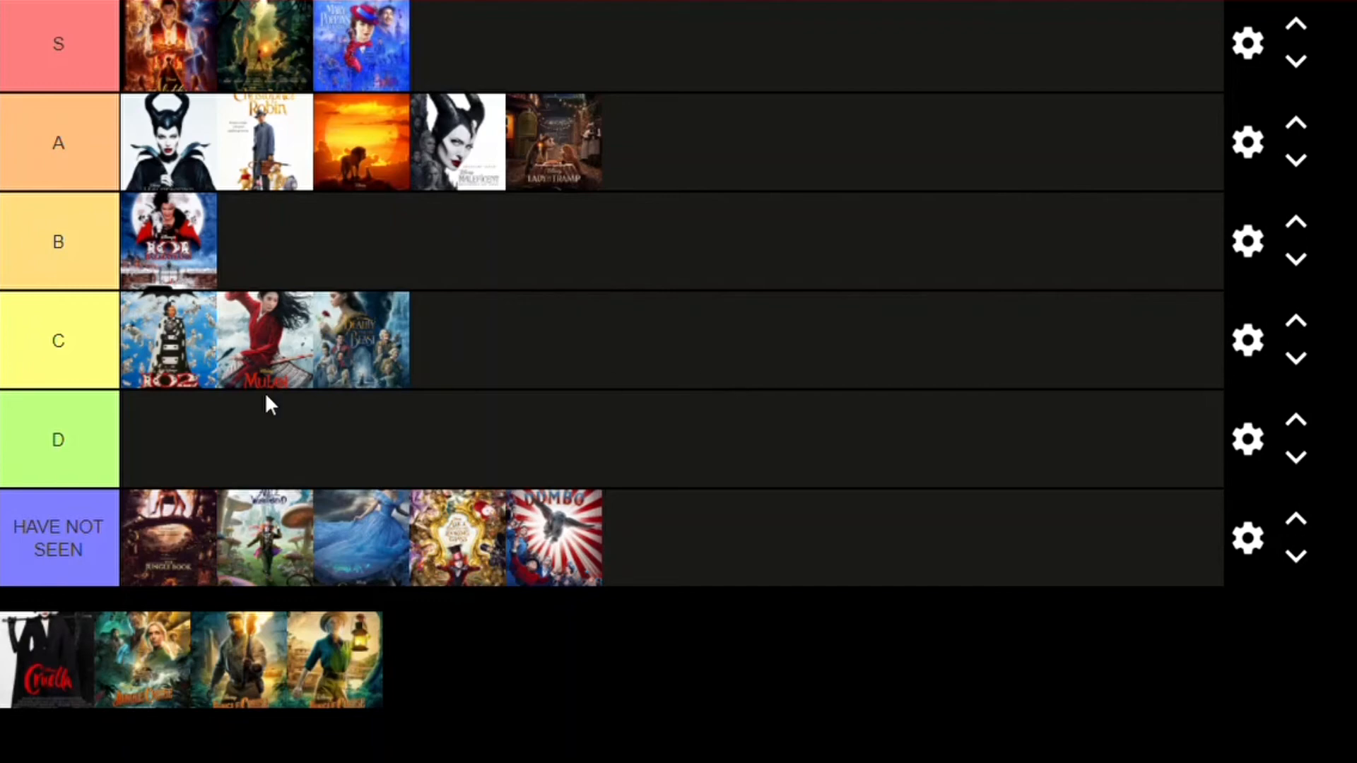
# - Place Cruella in tier B after 101 Dalmatians, and the first Jungle Cruise poster at the end of tier A
pyautogui.moveTo(46, 659); pyautogui.dragTo(319, 256)
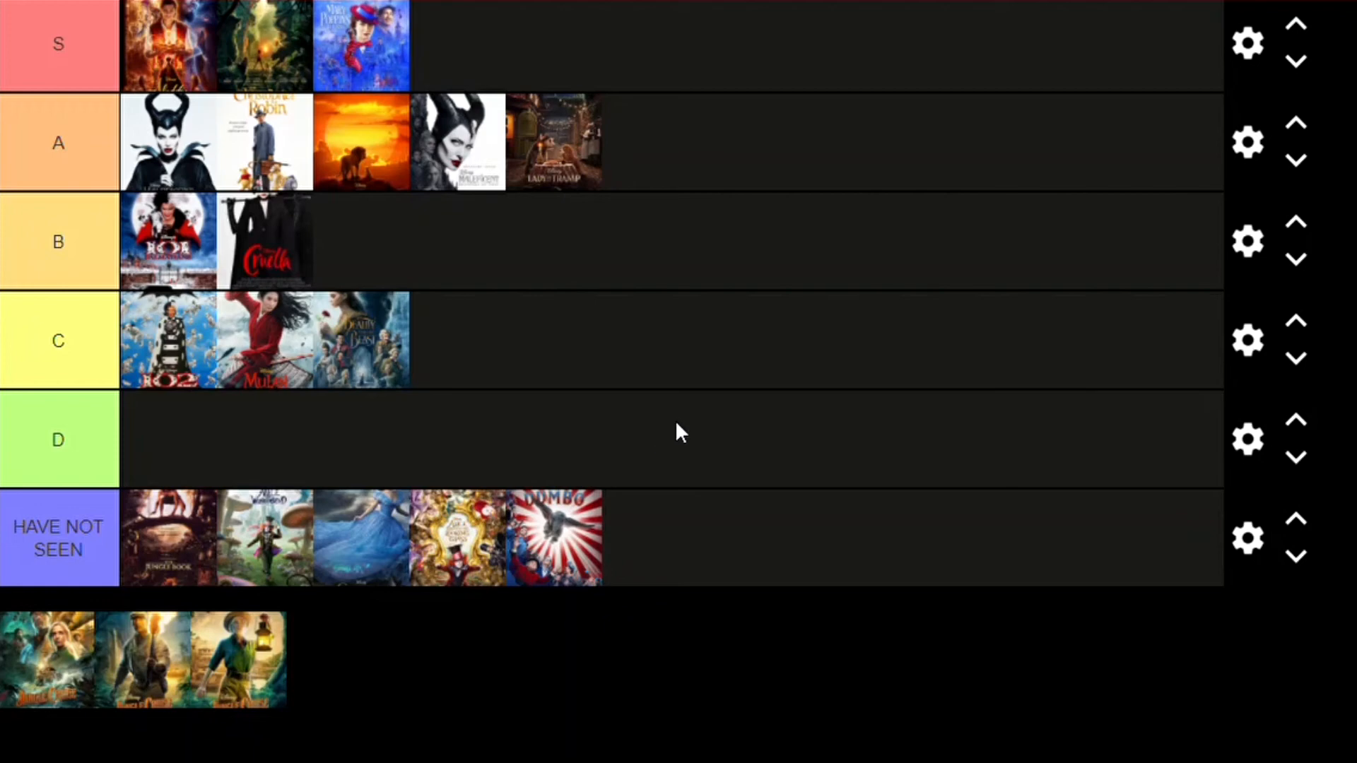
pyautogui.moveTo(39, 654); pyautogui.dragTo(749, 145)
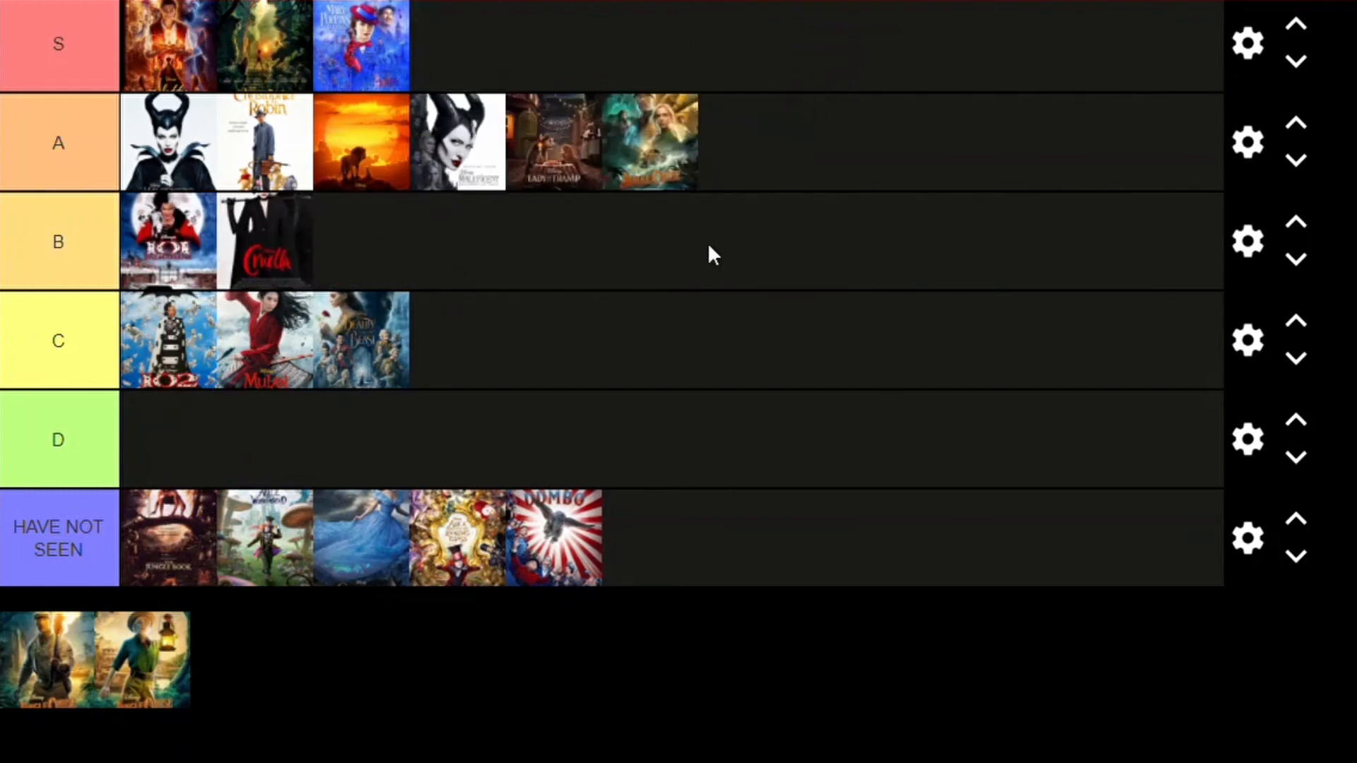
pyautogui.scroll(2, 932, 281)
pyautogui.scroll(-2, 934, 282)
pyautogui.scroll(2, 936, 290)
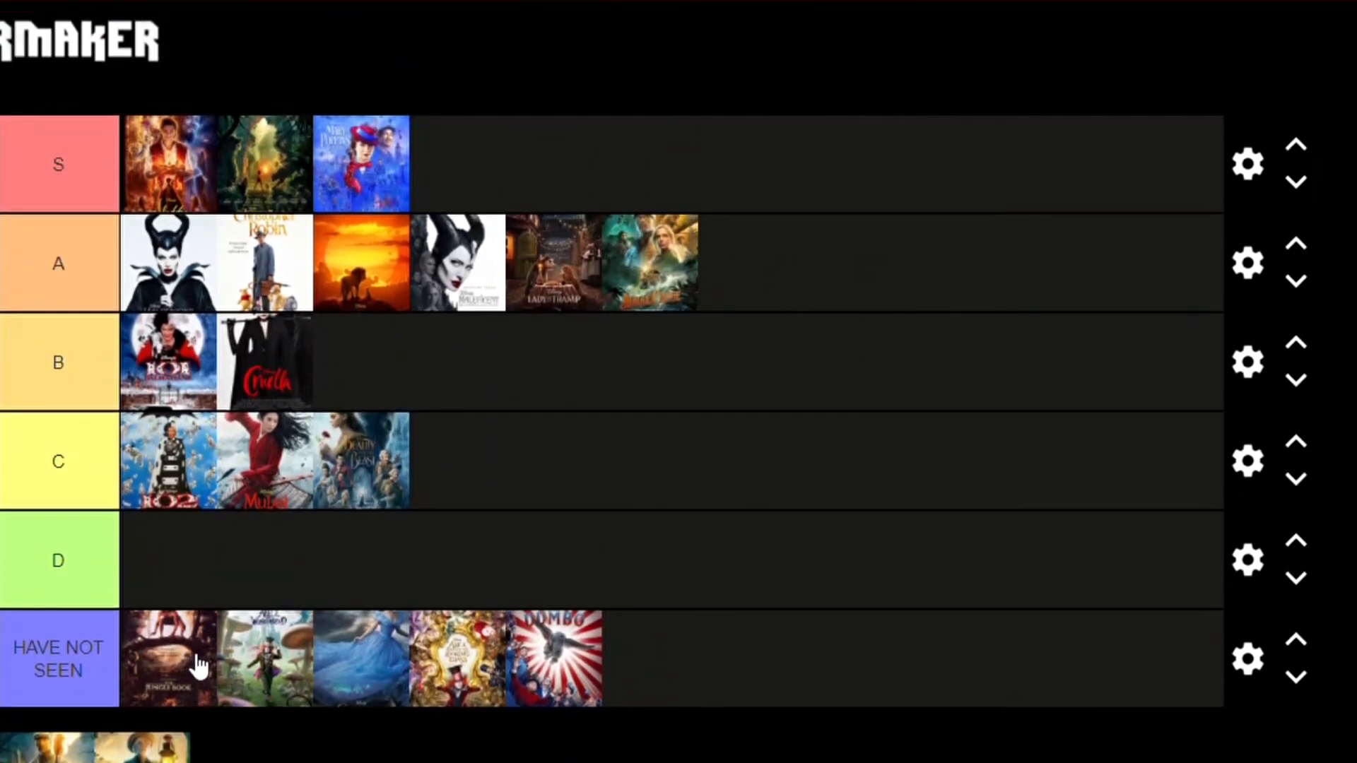
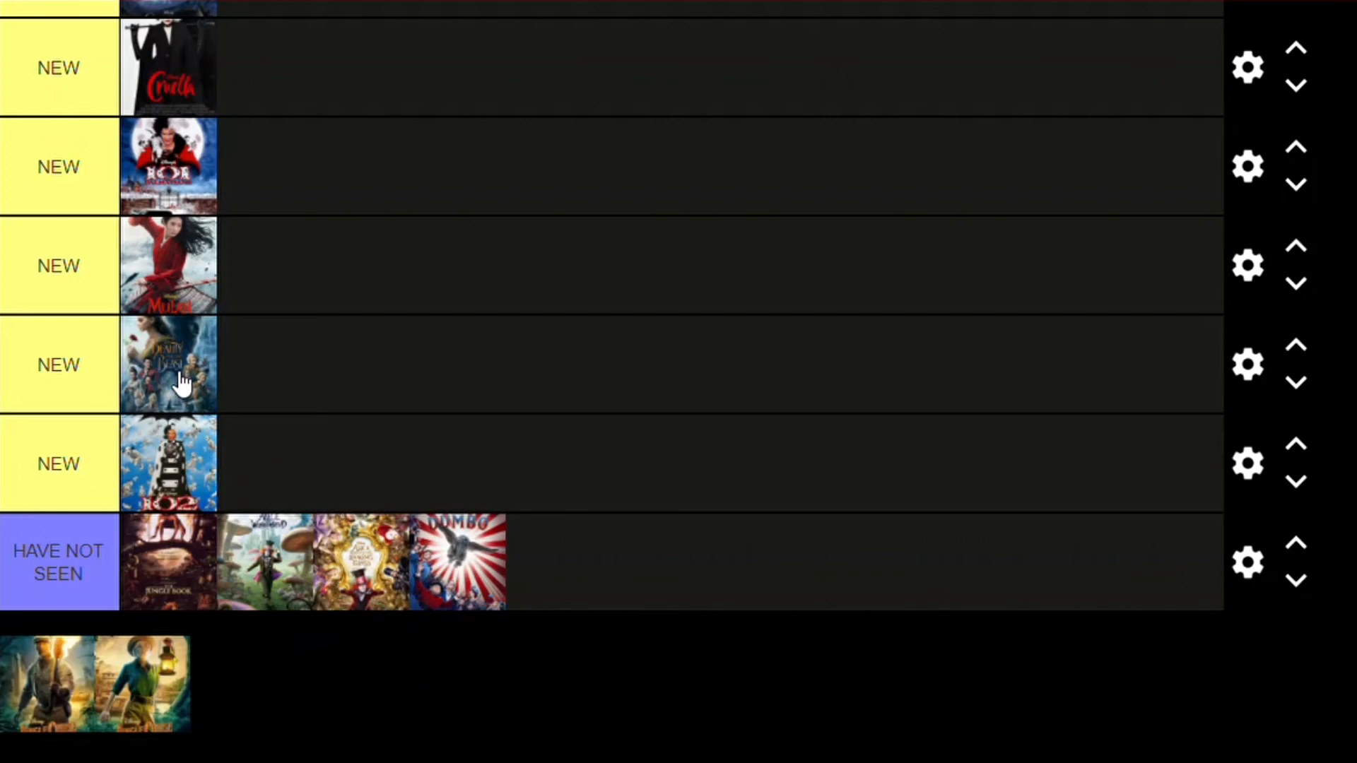
# - Review the one-movie-per-row ranking from 102 Dalmatians up to Aladdin, and look over the lower rows again
pyautogui.scroll(2, 217, 381)
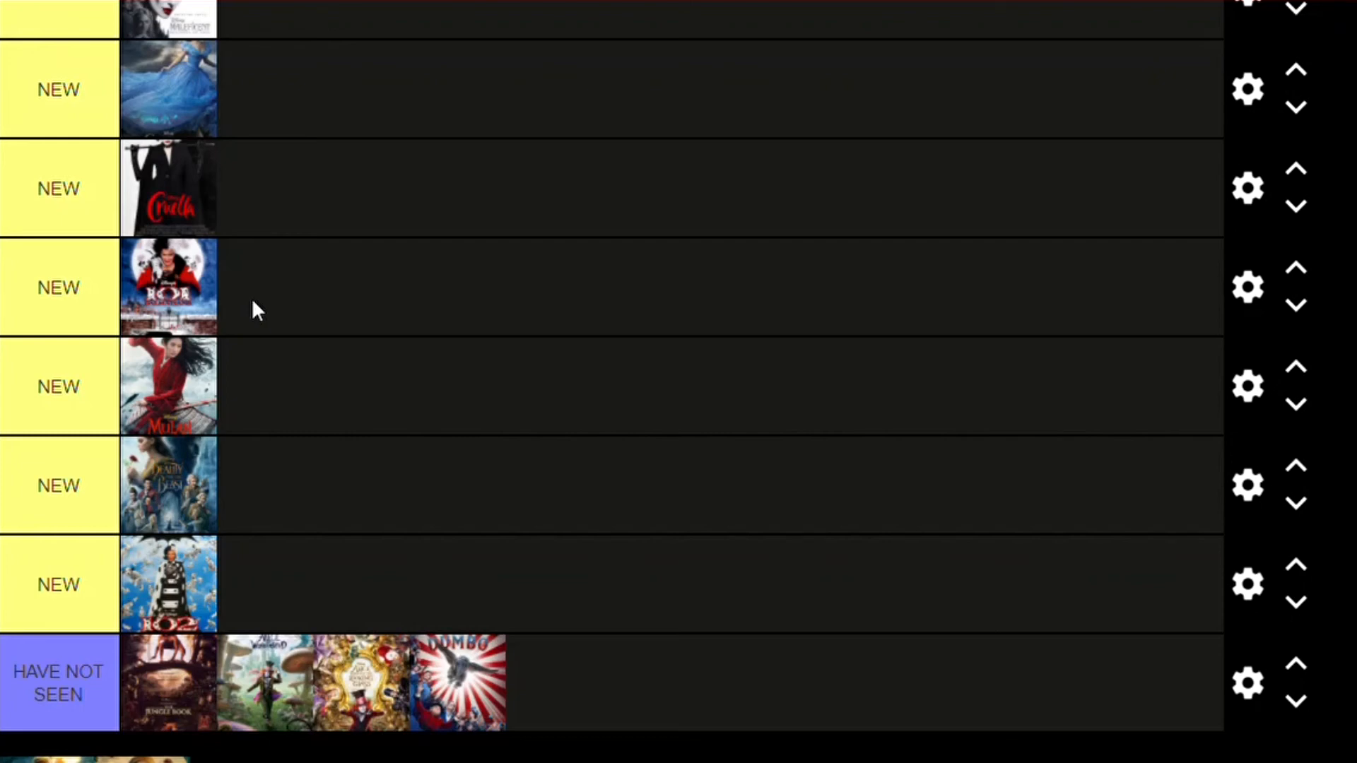
pyautogui.scroll(2, 251, 298)
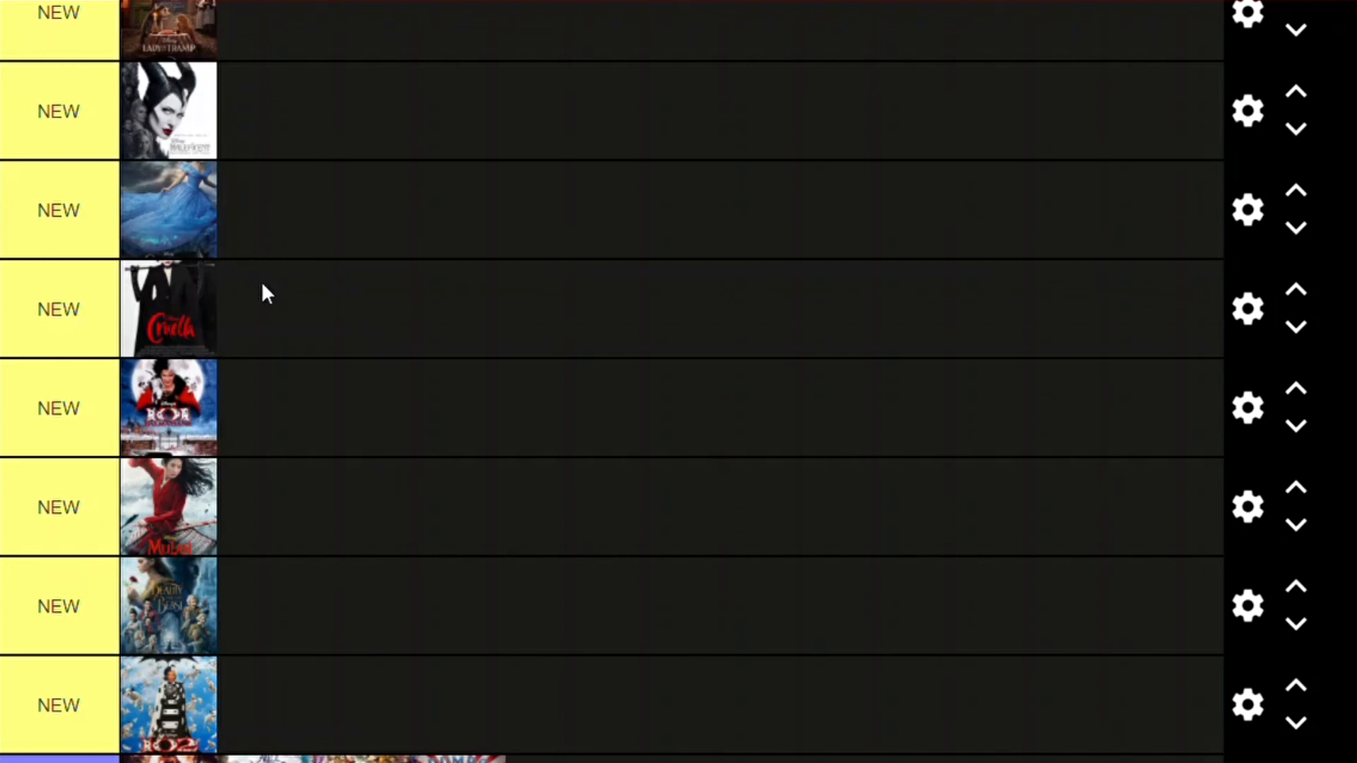
pyautogui.scroll(2, 273, 295)
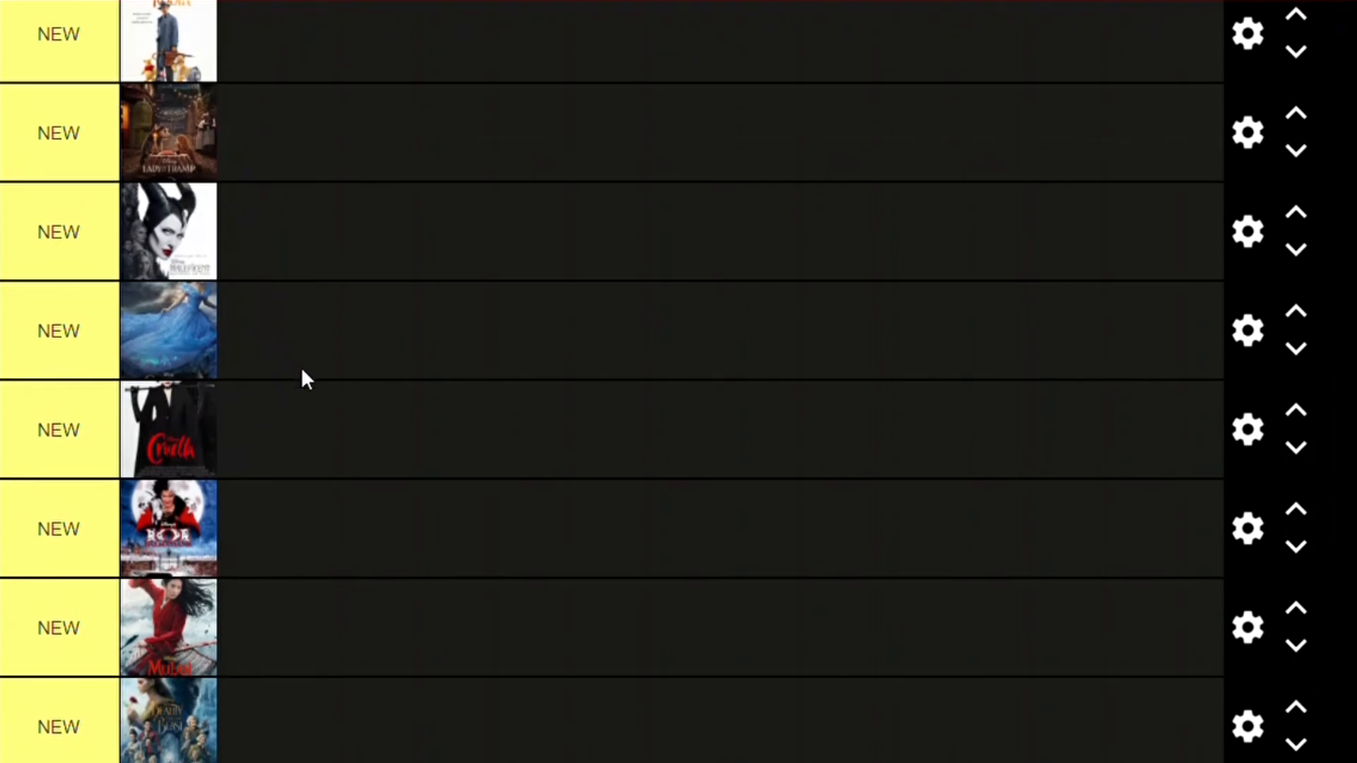
pyautogui.scroll(2, 303, 366)
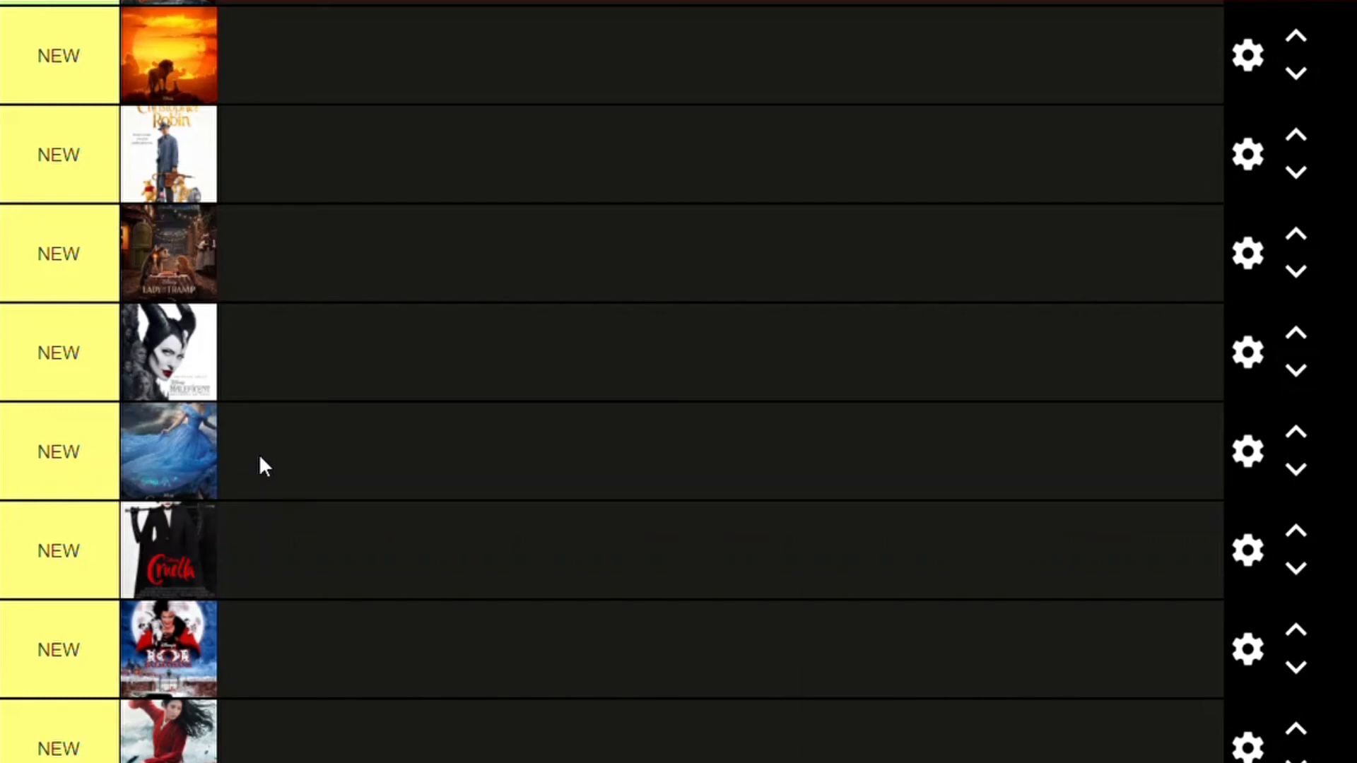
pyautogui.scroll(2, 268, 457)
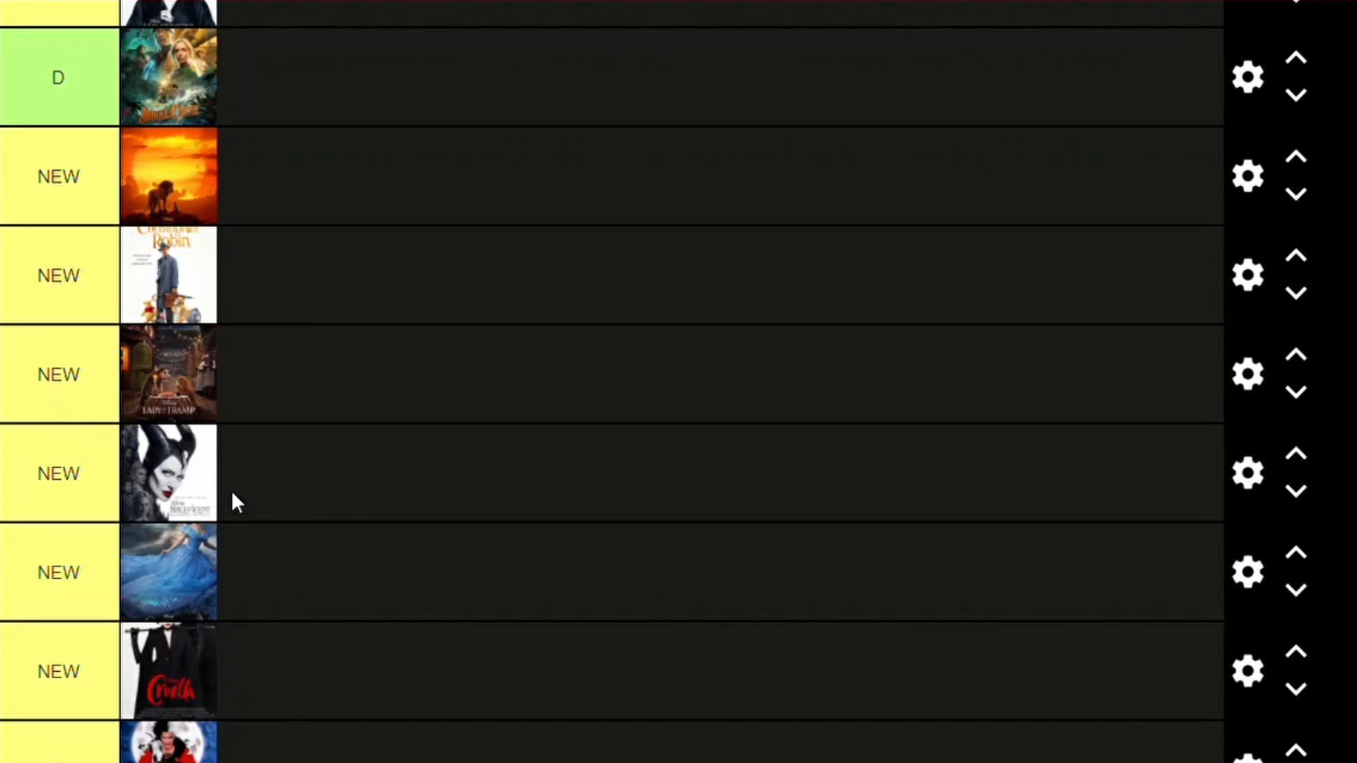
pyautogui.scroll(2, 244, 480)
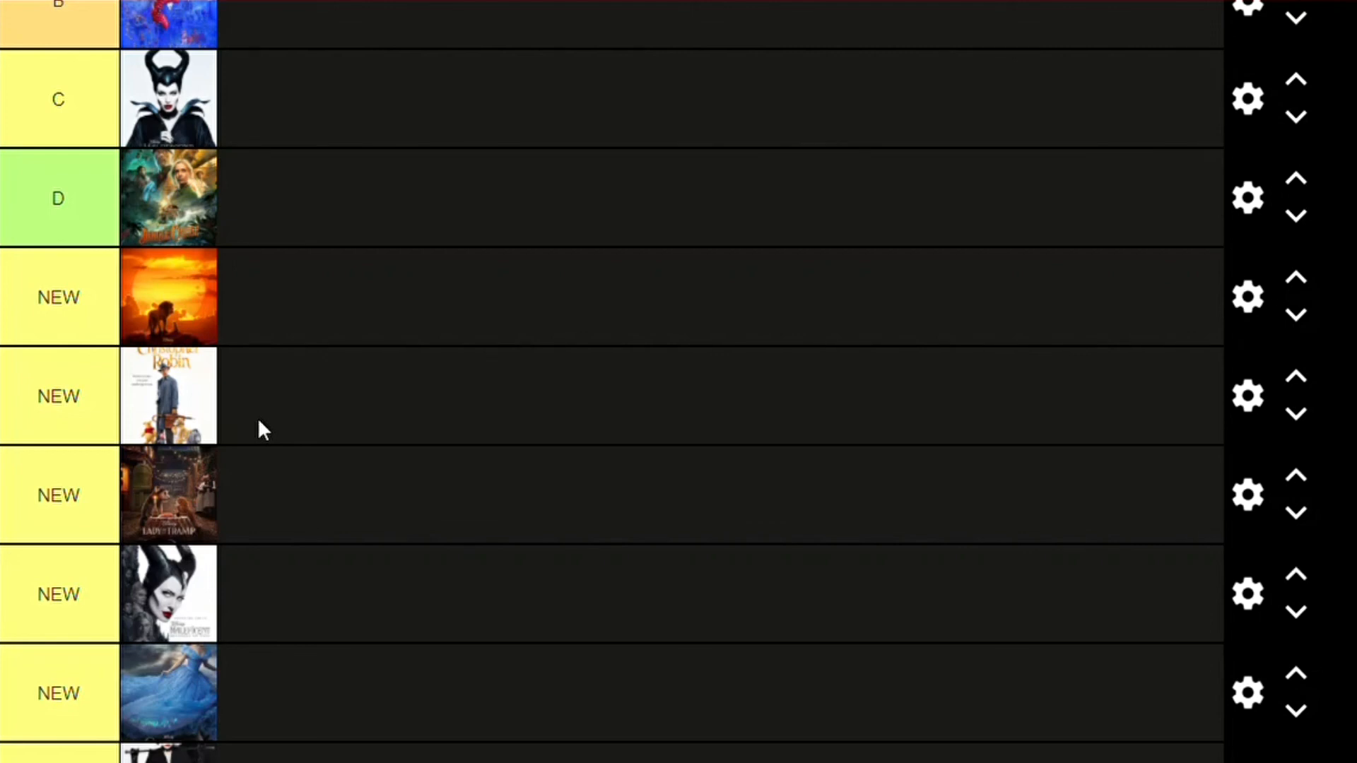
pyautogui.scroll(3, 247, 417)
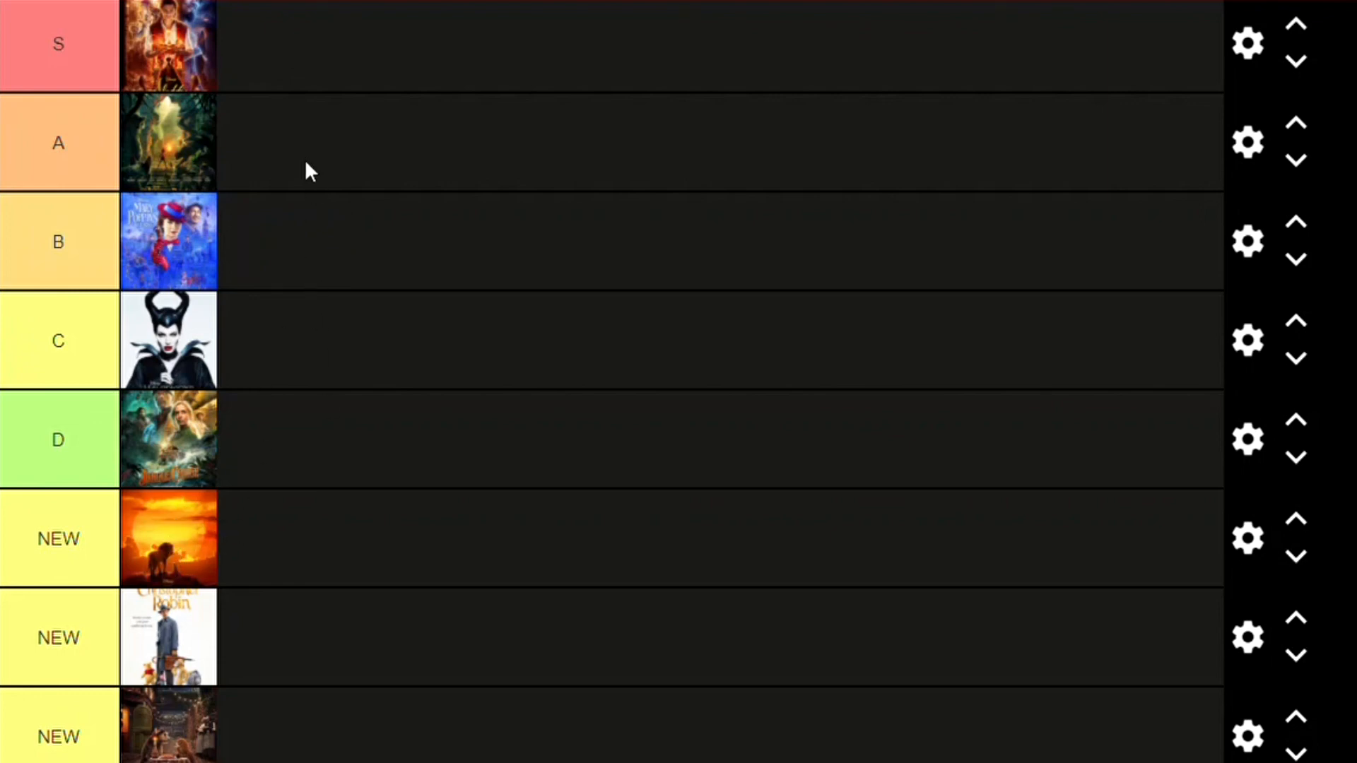
pyautogui.moveTo(211, 153)
pyautogui.mouseDown()
pyautogui.moveTo(248, 142)
pyautogui.moveTo(263, 155)
pyautogui.moveTo(219, 139)
pyautogui.moveTo(185, 154)
pyautogui.mouseUp()
pyautogui.scroll(2, 292, 63)
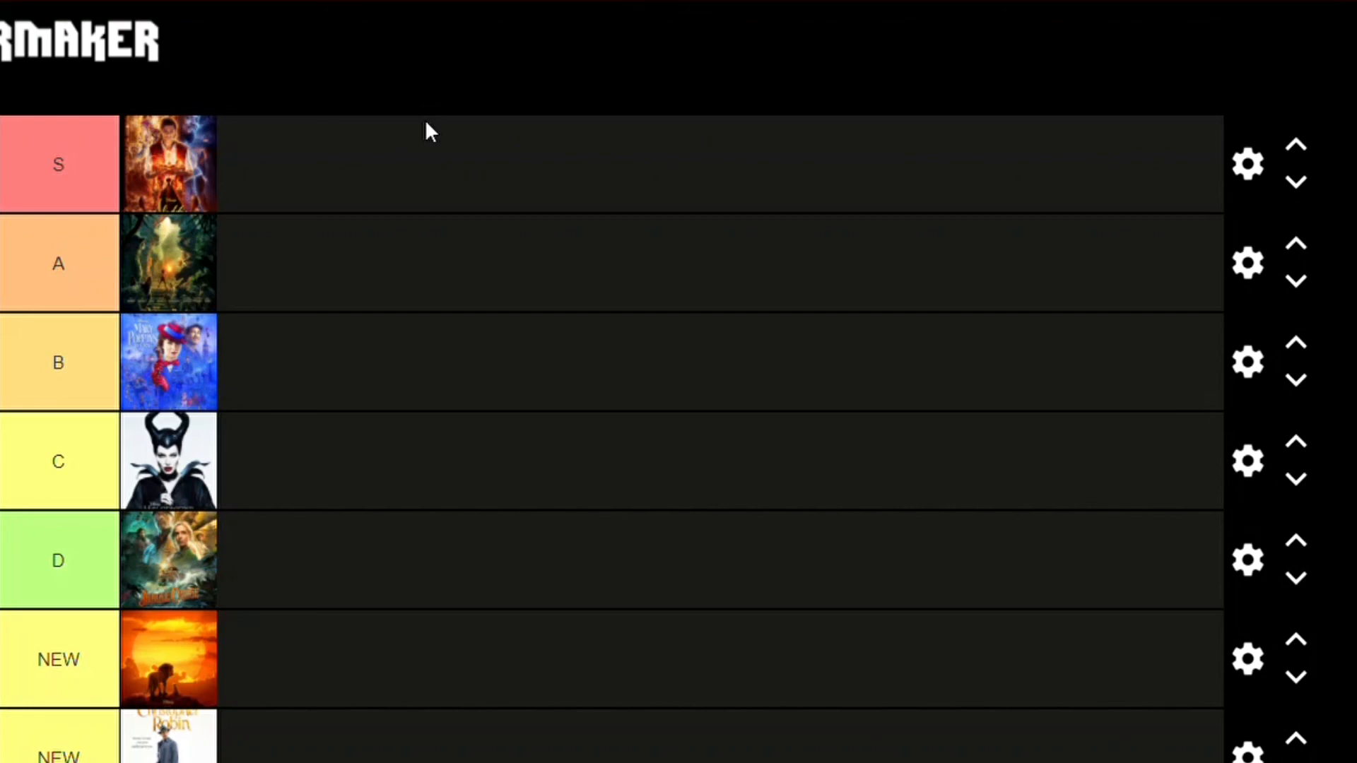
pyautogui.scroll(-15, 425, 306)
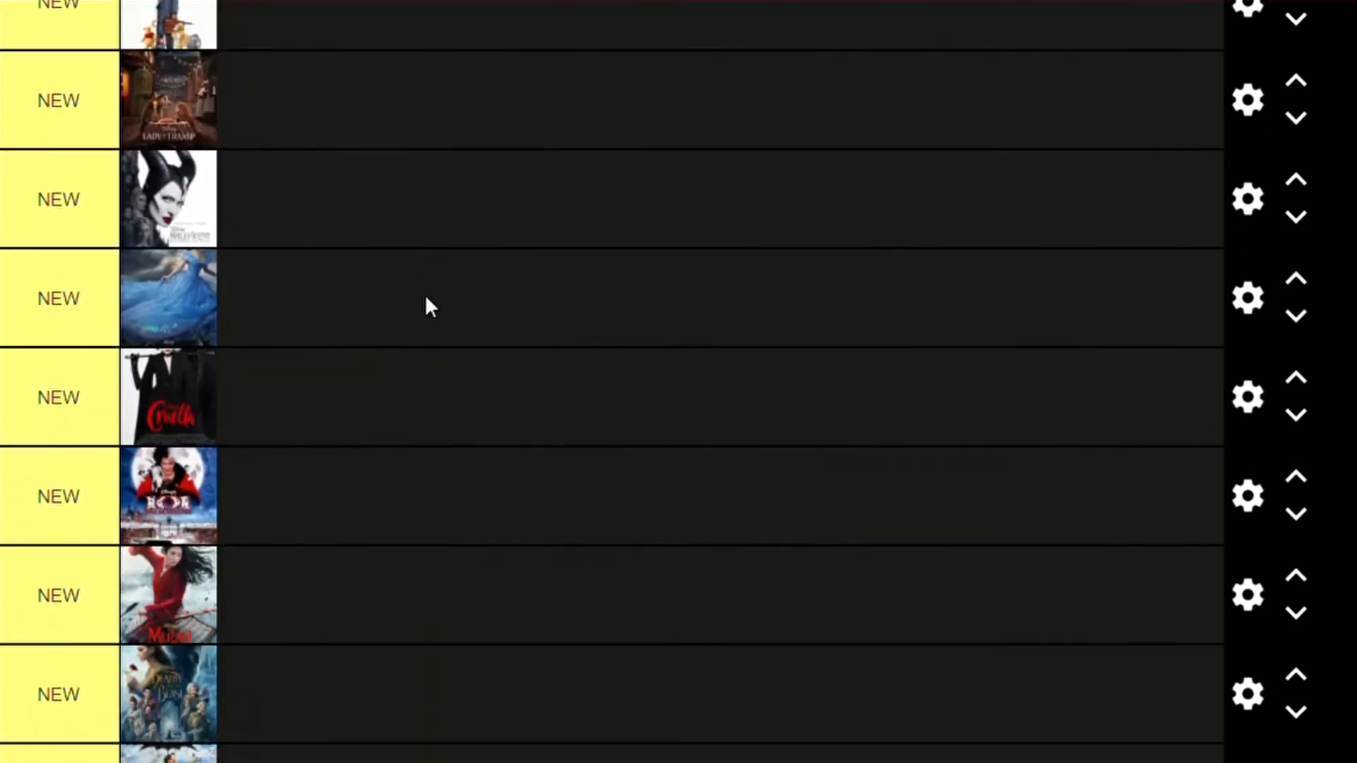
pyautogui.scroll(2, 395, 318)
pyautogui.scroll(2, 314, 345)
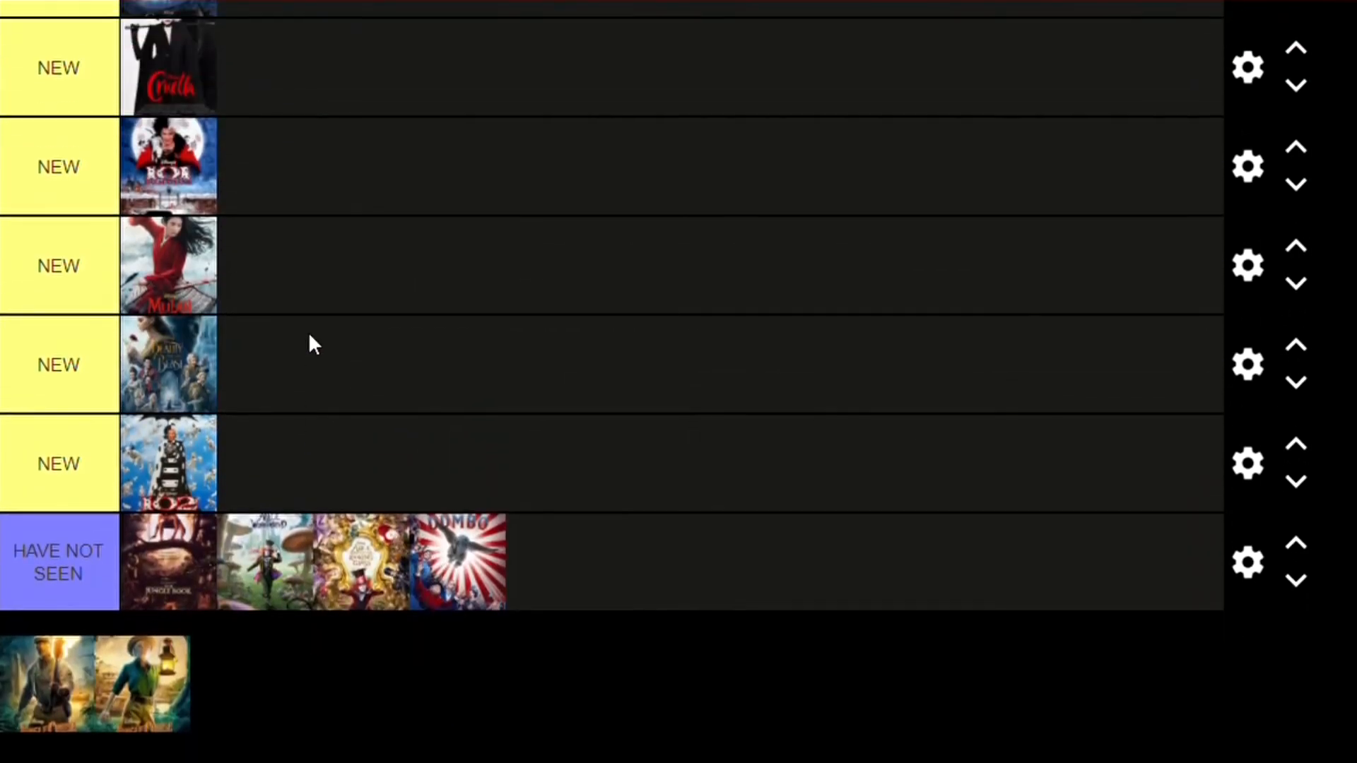
pyautogui.scroll(2, 319, 361)
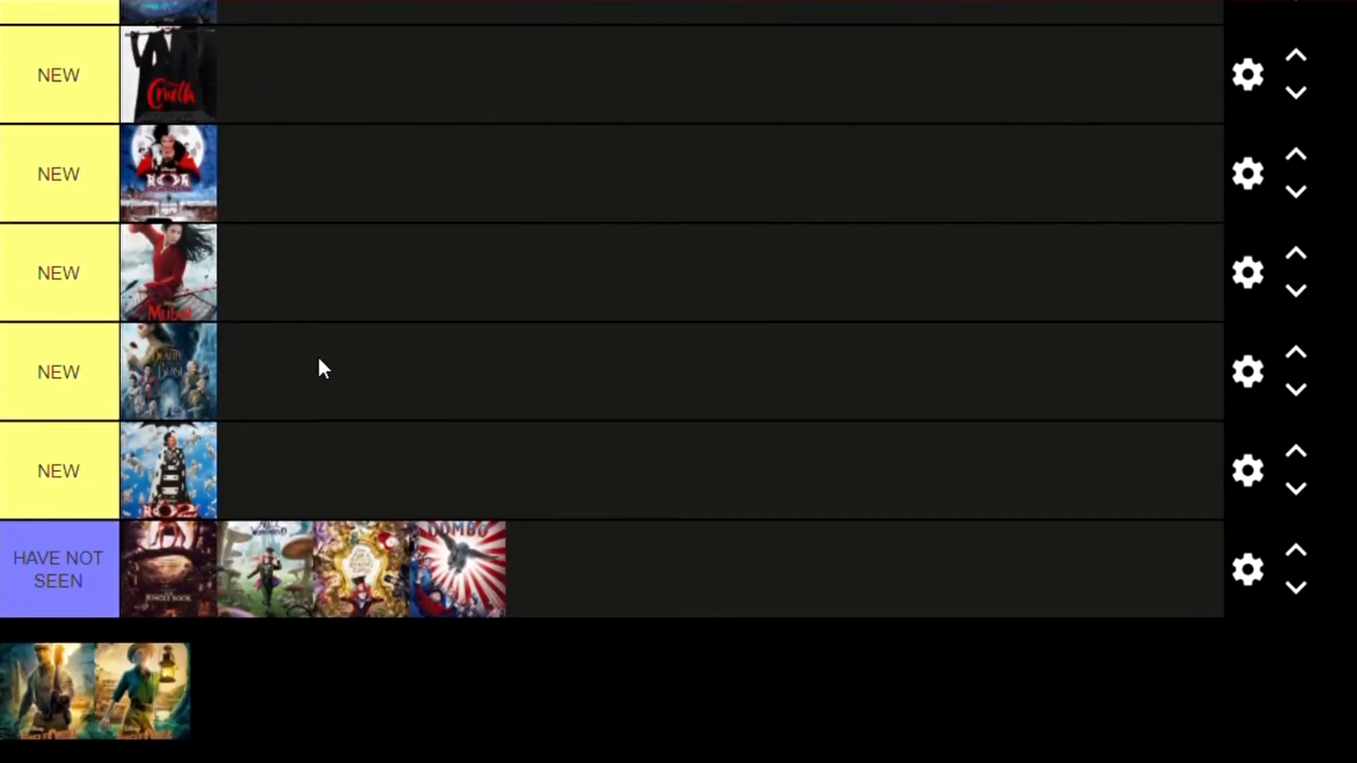
pyautogui.scroll(2, 315, 356)
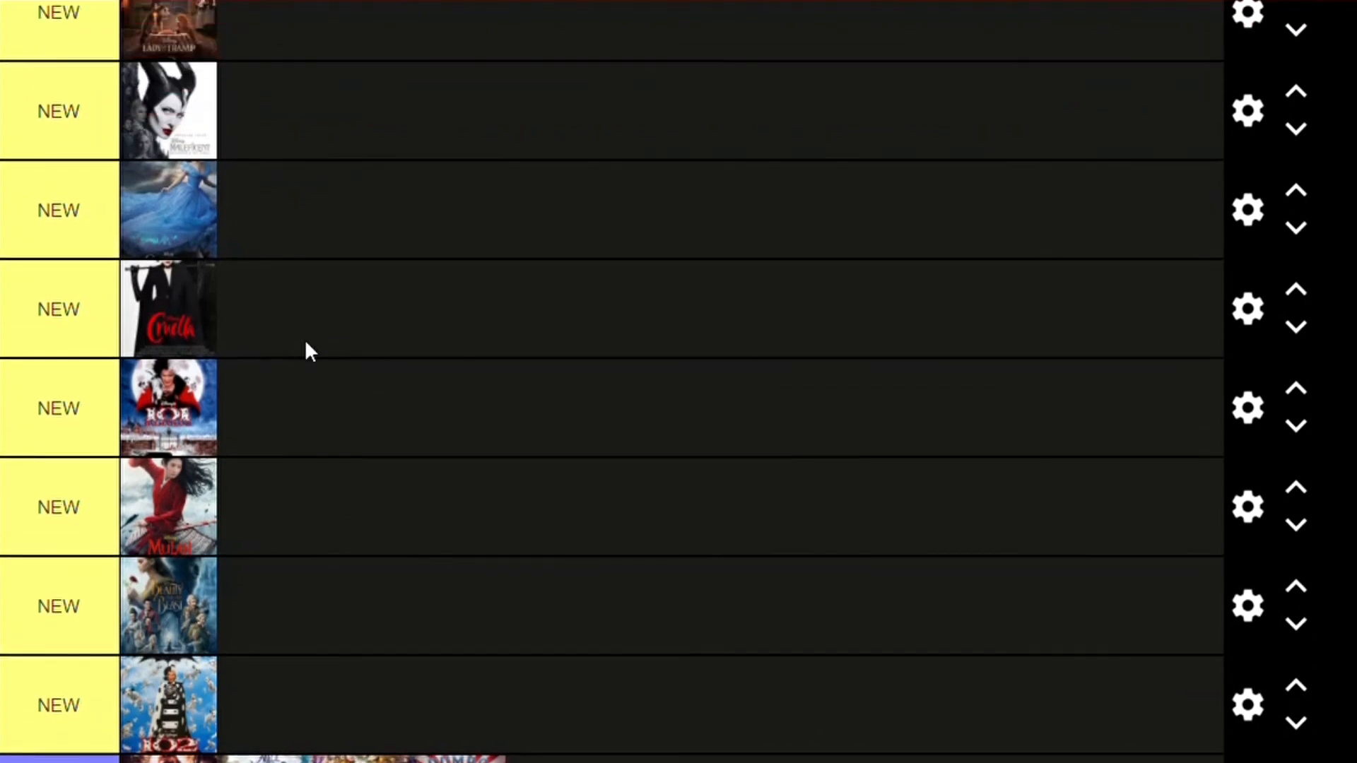
# - Review the ranking row by row from Cinderella and the second Maleficent poster up to Aladdin in tier S
pyautogui.scroll(2, 307, 346)
pyautogui.scroll(2, 308, 343)
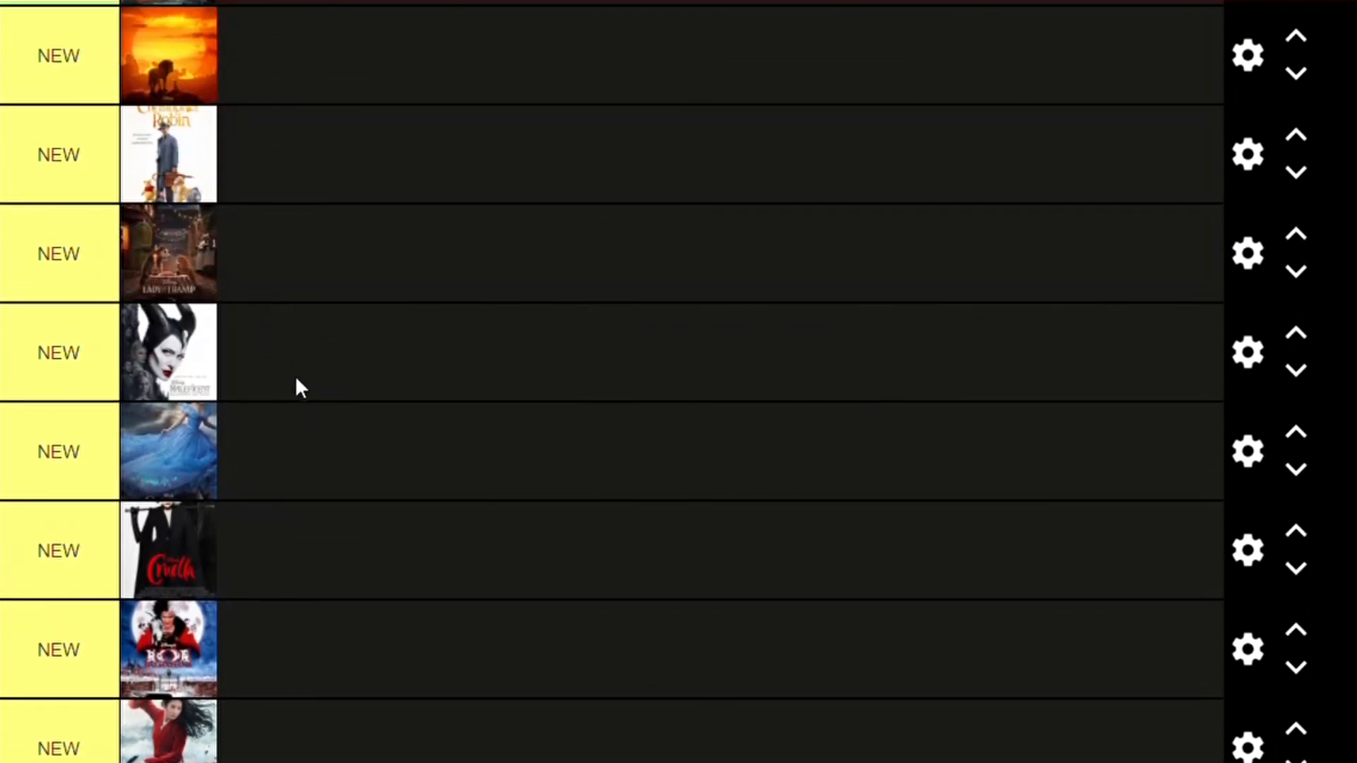
pyautogui.scroll(2, 315, 382)
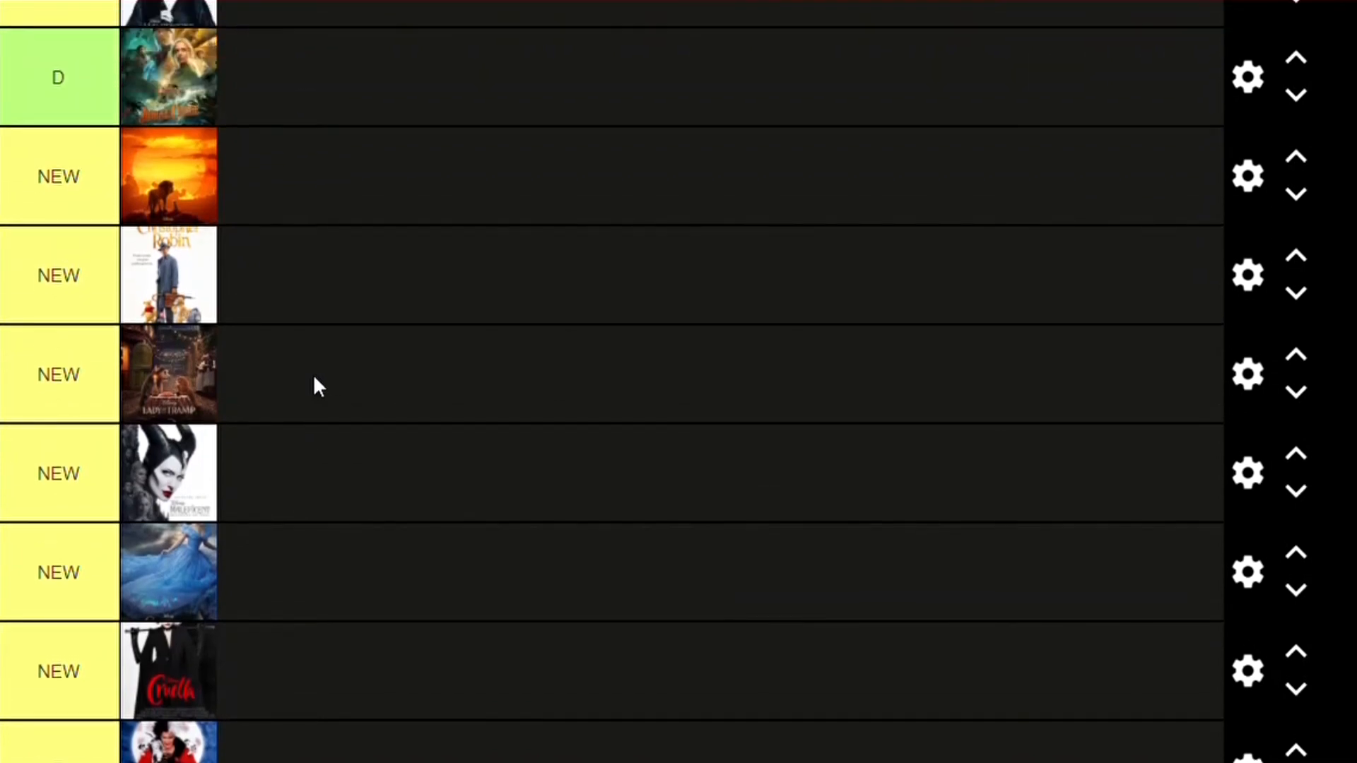
pyautogui.scroll(2, 316, 382)
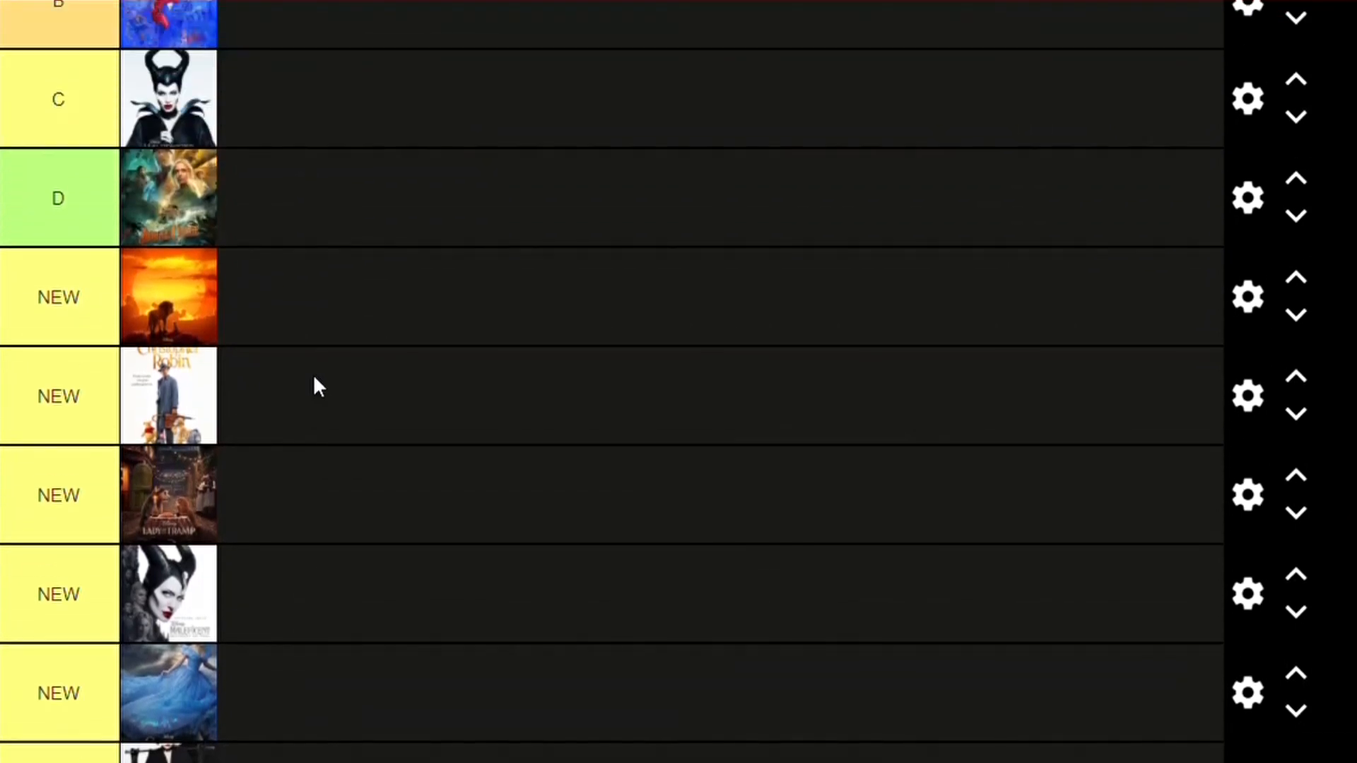
pyautogui.scroll(2, 315, 382)
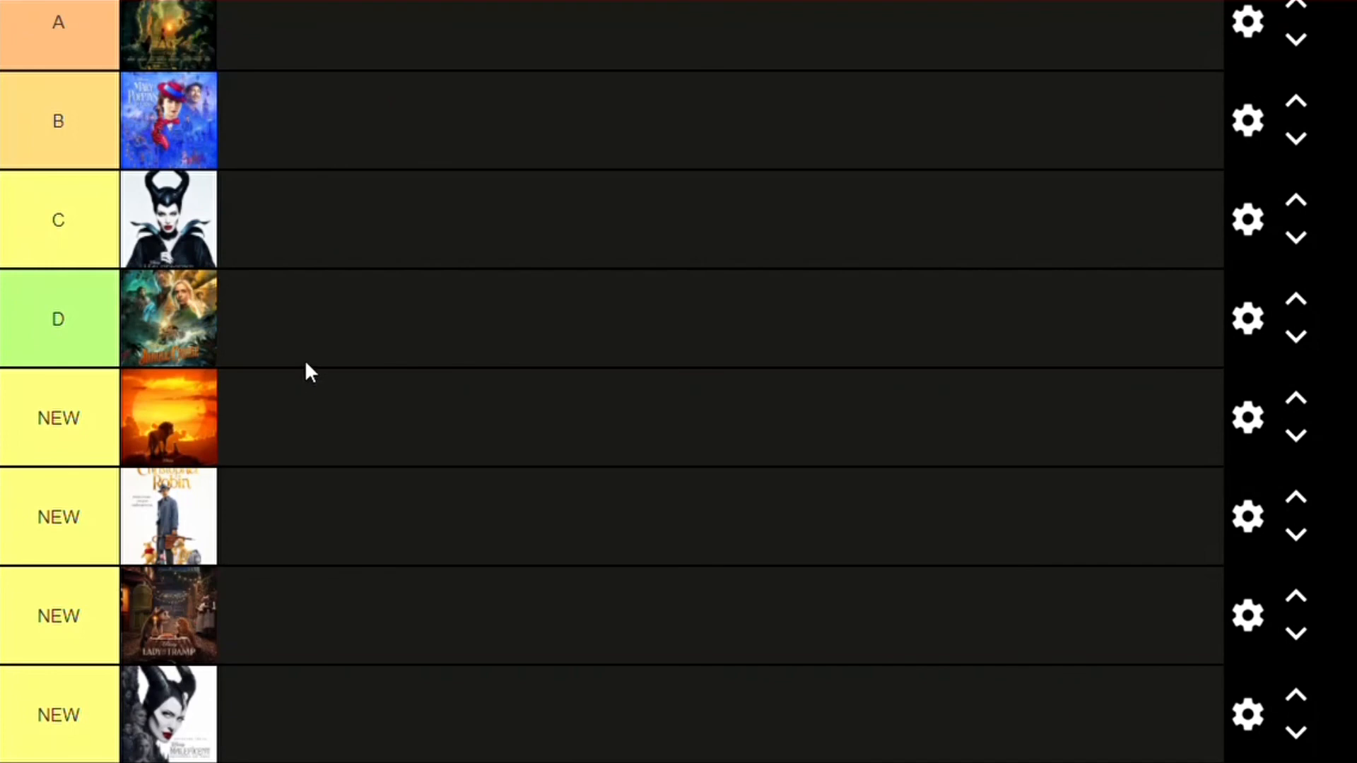
pyautogui.scroll(2, 304, 364)
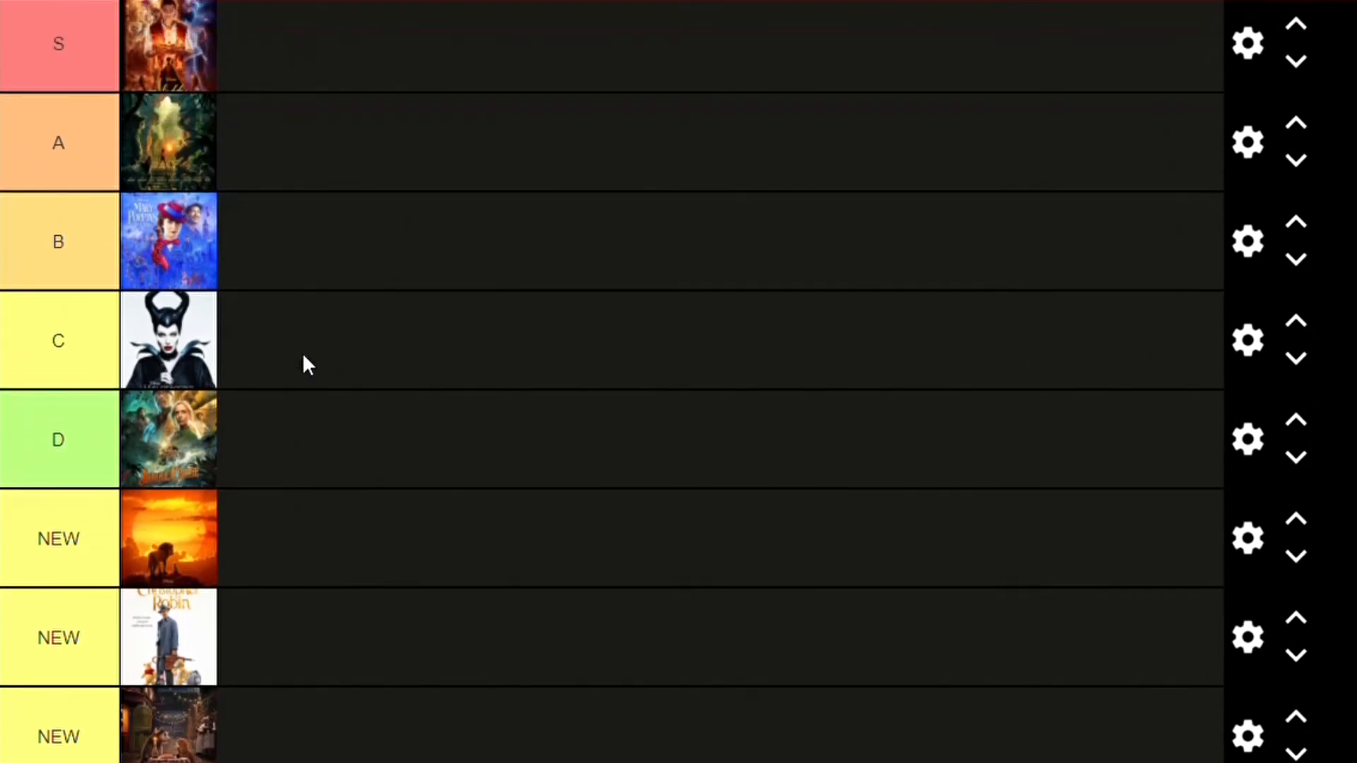
pyautogui.scroll(2, 308, 366)
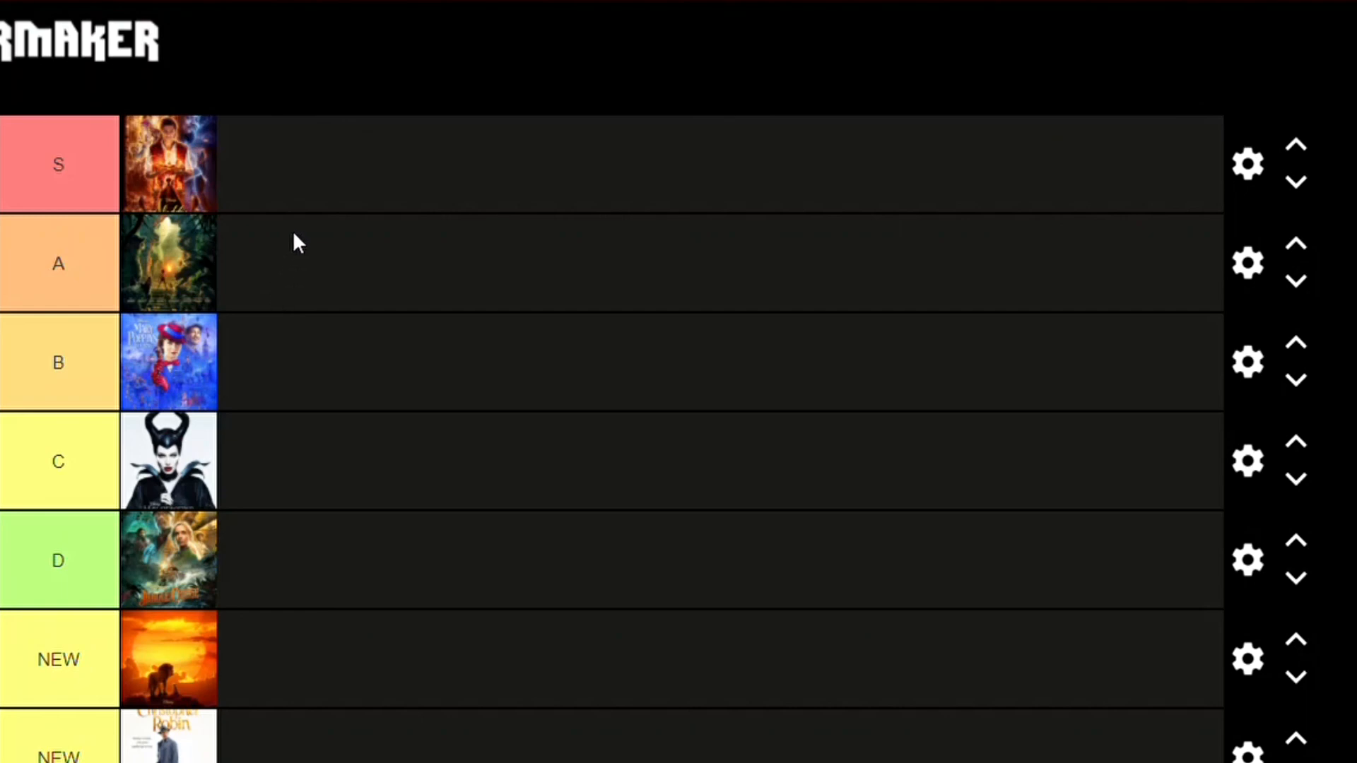
# - Look over the HAVE NOT SEEN row and the leftover Jungle Cruise posters below it, and return to the highest-ranked movies
pyautogui.scroll(-2, 378, 272)
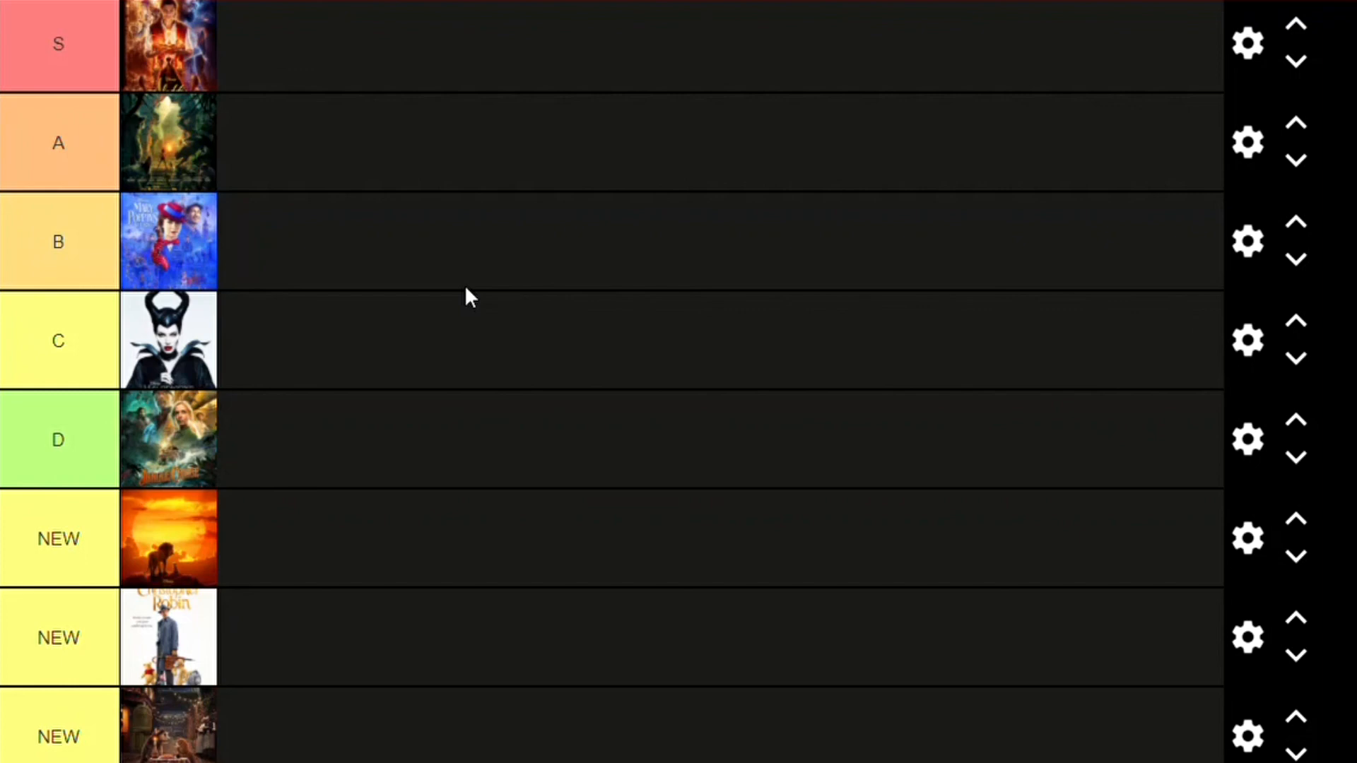
pyautogui.scroll(-8, 640, 239)
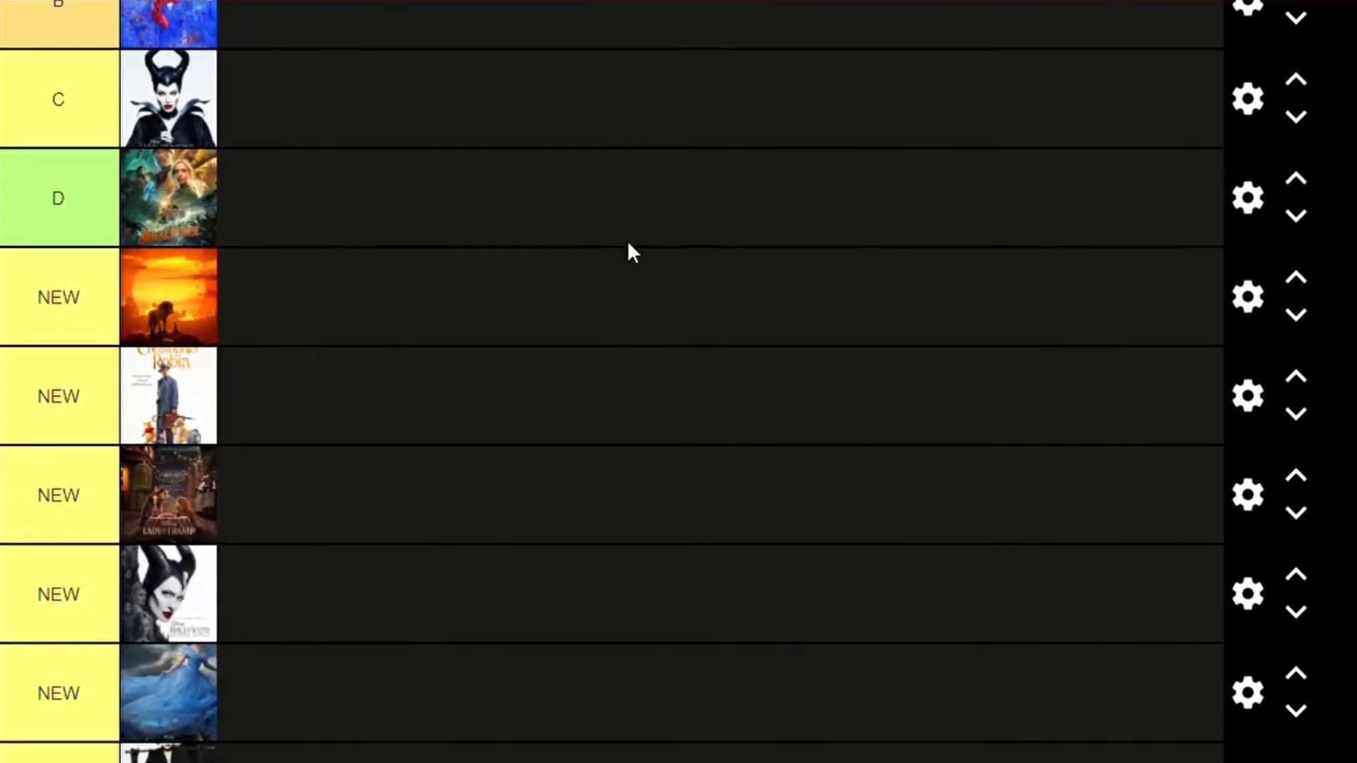
pyautogui.scroll(-7, 659, 248)
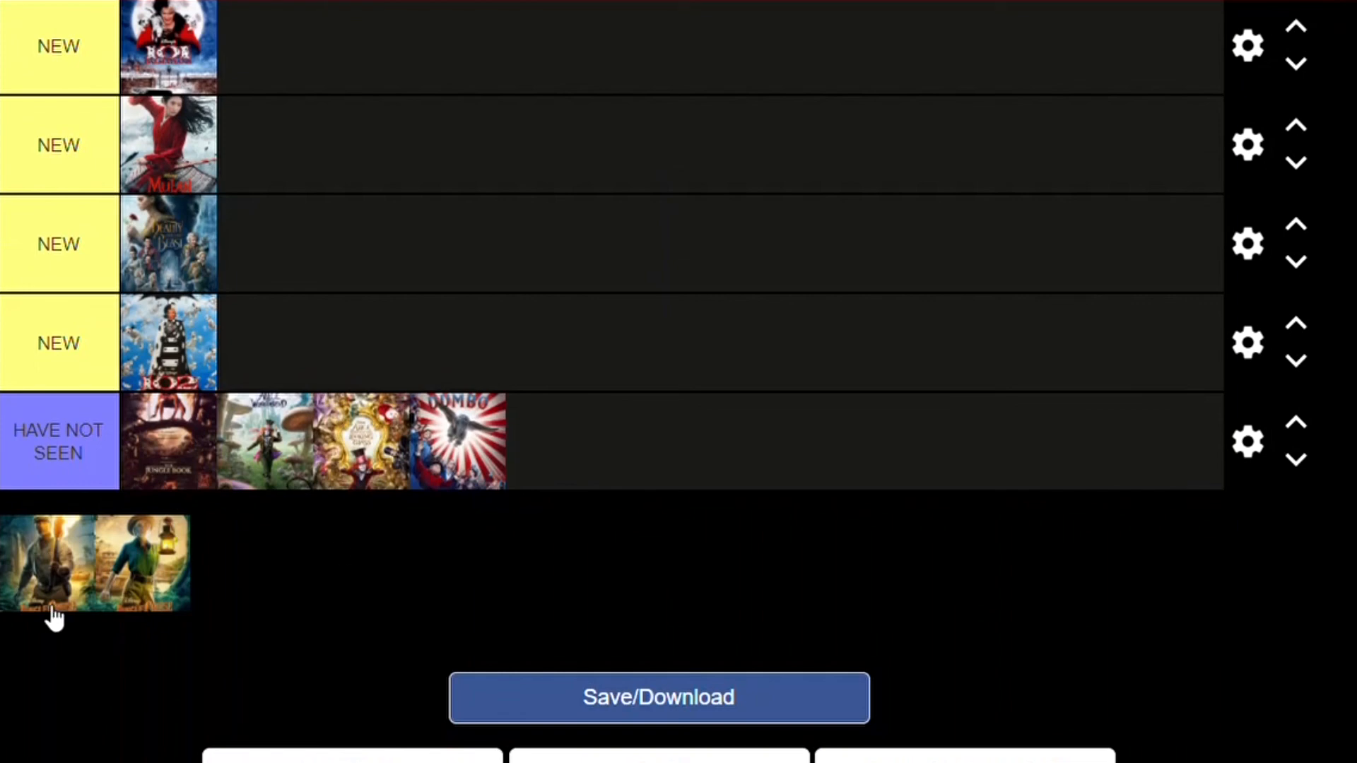
pyautogui.moveTo(53, 611)
pyautogui.mouseDown()
pyautogui.moveTo(70, 629)
pyautogui.moveTo(99, 617)
pyautogui.moveTo(2, 597)
pyautogui.moveTo(182, 608)
pyautogui.moveTo(261, 596)
pyautogui.mouseUp()
pyautogui.scroll(10, 485, 327)
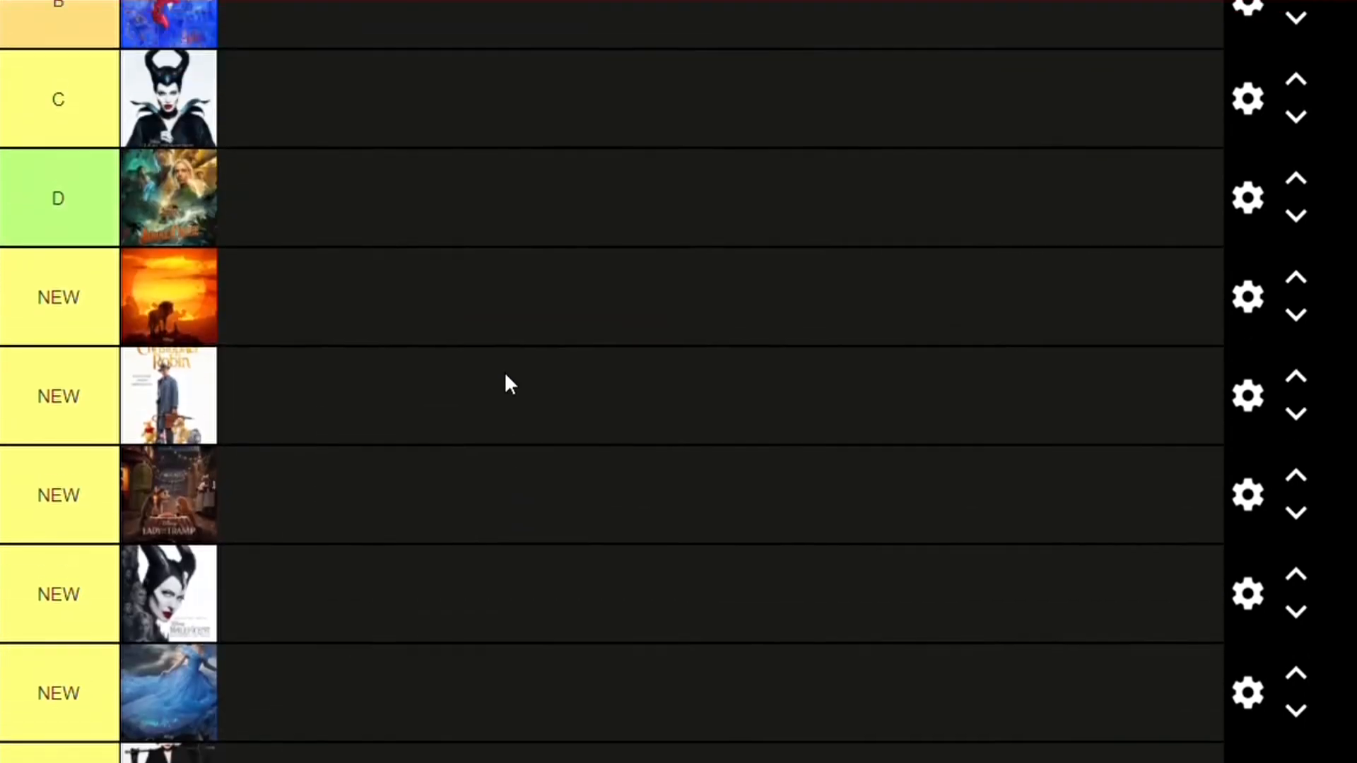
pyautogui.scroll(3, 507, 378)
pyautogui.scroll(1, 506, 378)
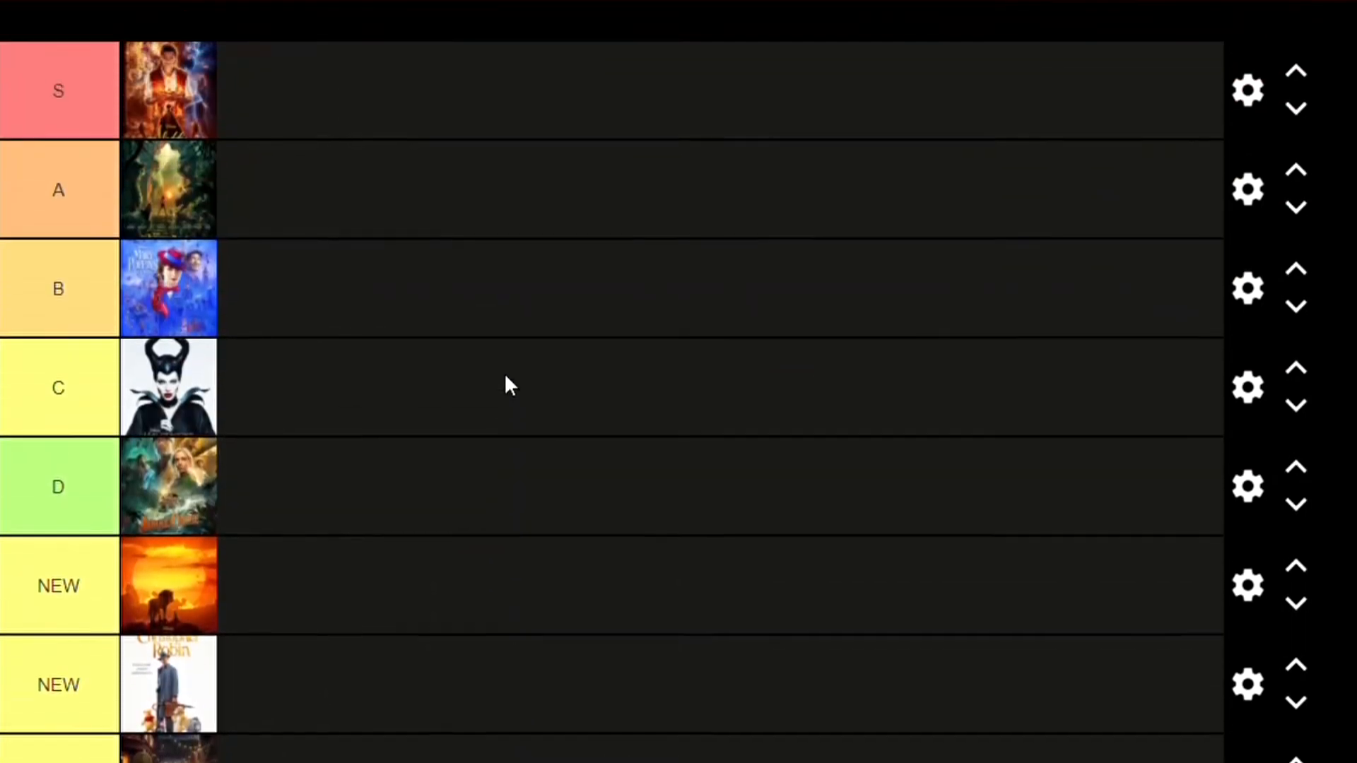
pyautogui.scroll(-1, 506, 378)
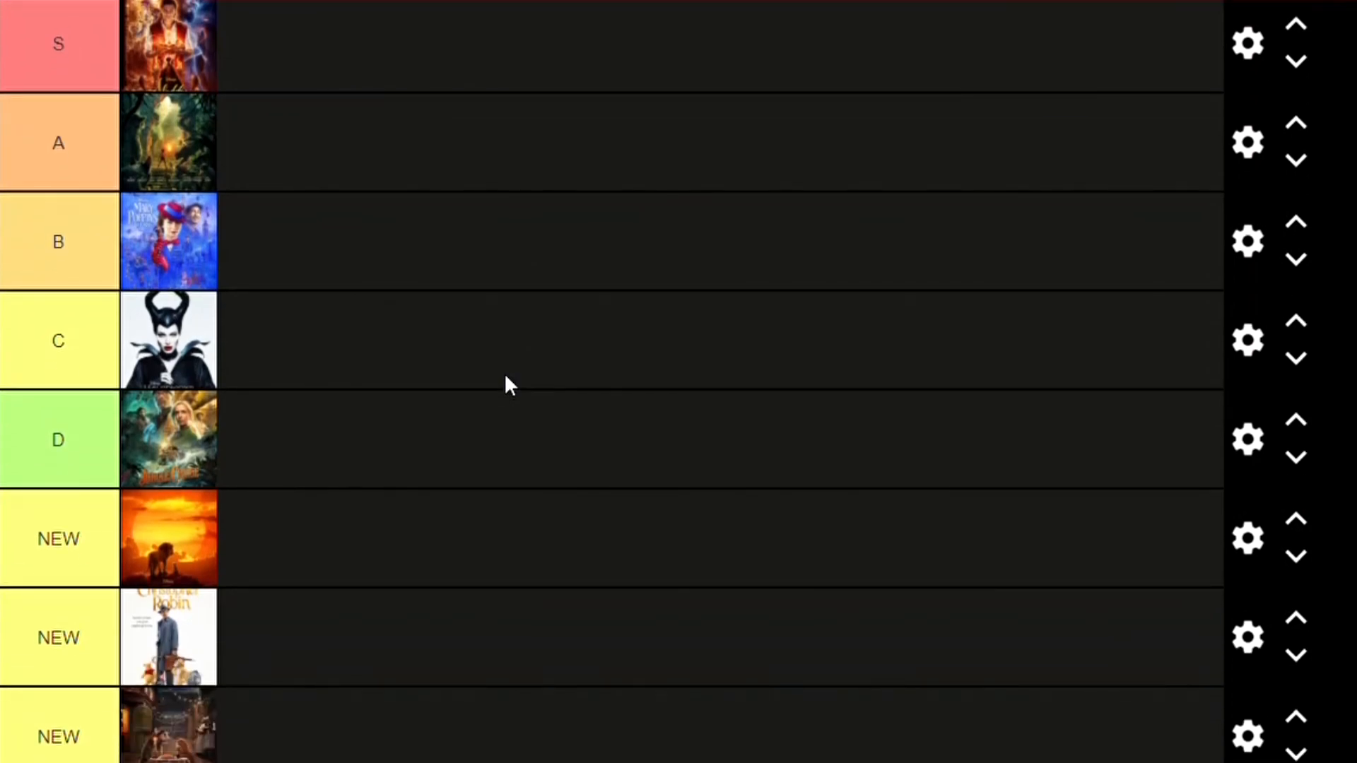